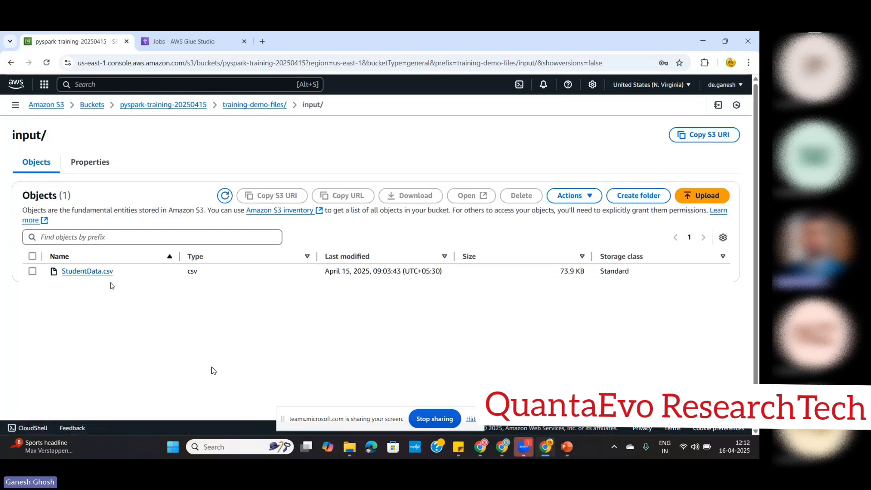
Switch to the AWS Glue console, find the AWS Glue service and create a new Visual ETL job from its ETL jobs page
{"action": "left_click", "coordinate": [225, 36]}
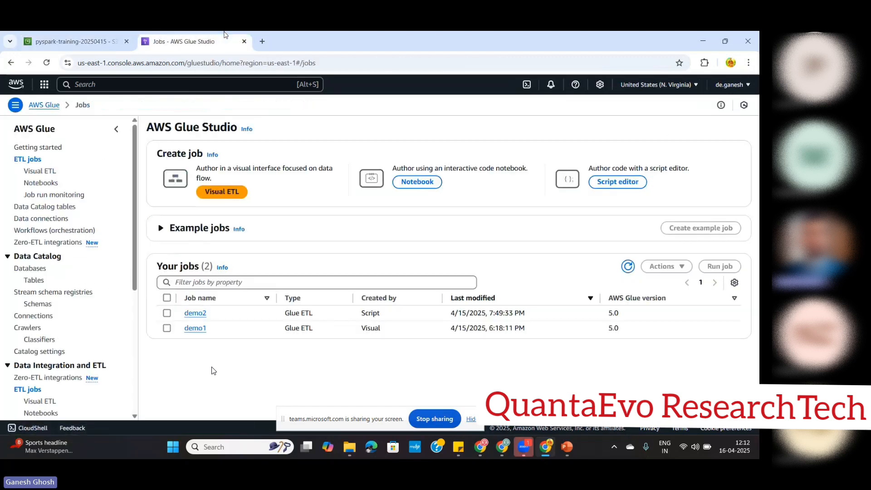
{"action": "left_click", "coordinate": [100, 84]}
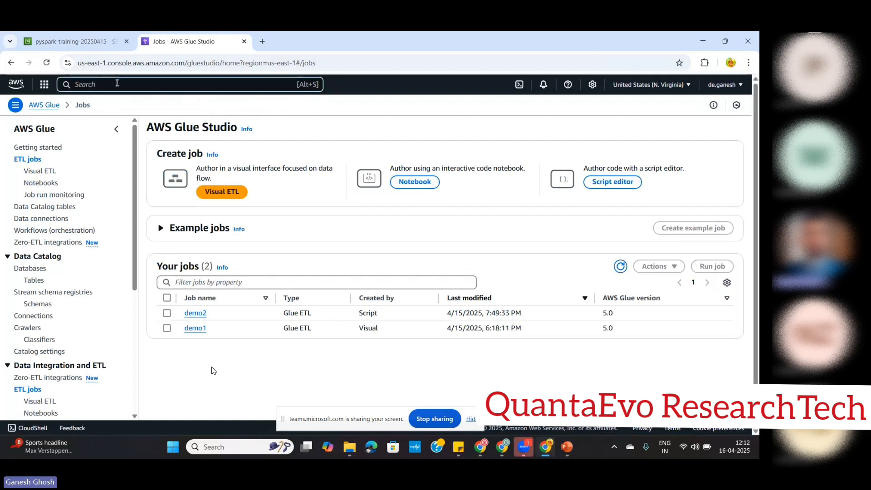
{"action": "type", "text": "glue"}
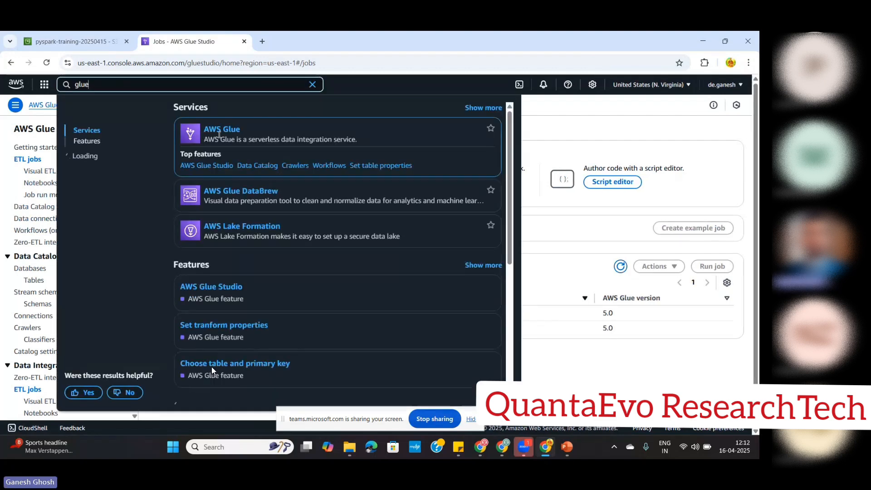
{"action": "left_click", "coordinate": [222, 130]}
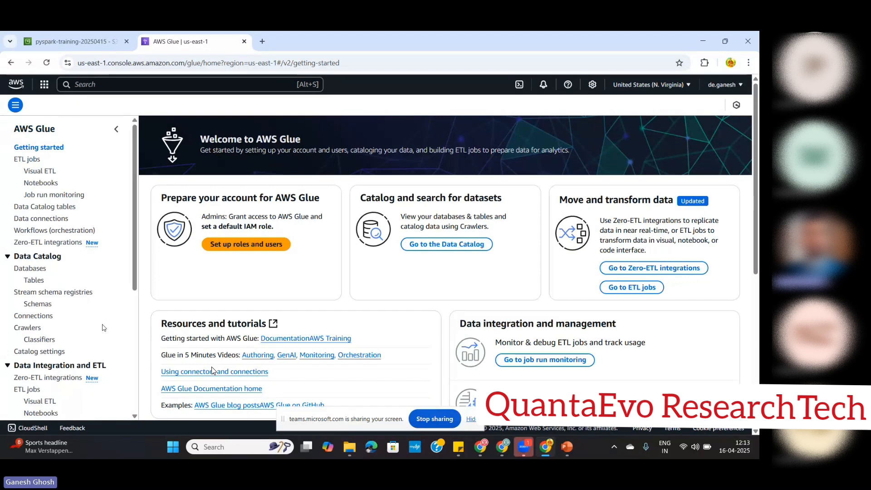
{"action": "left_click", "coordinate": [20, 163]}
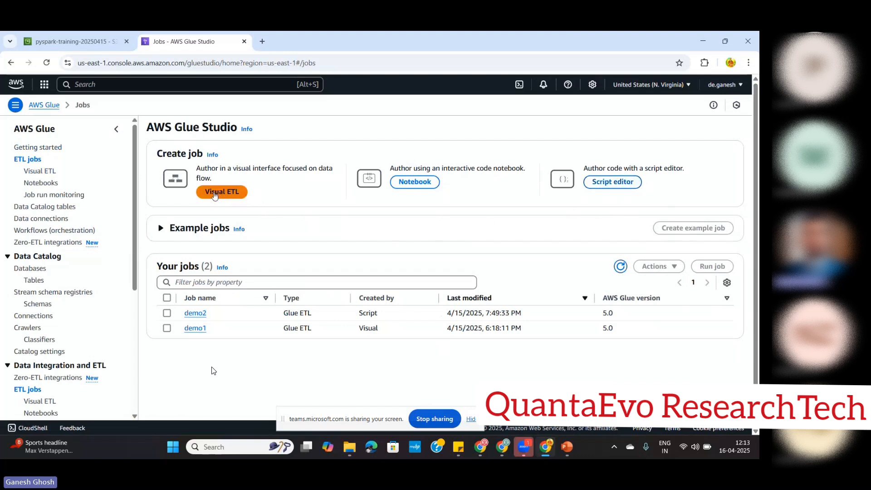
{"action": "left_click", "coordinate": [215, 195]}
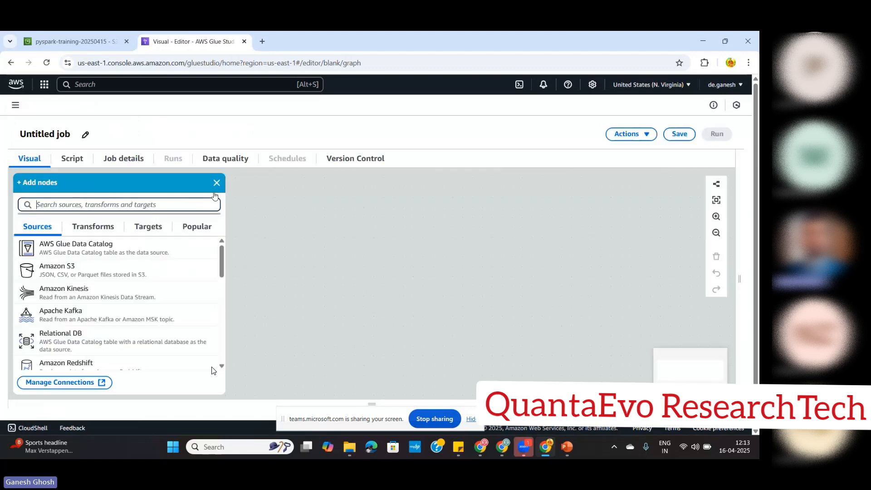
Rename the untitled job as demo3
{"action": "left_click", "coordinate": [43, 133]}
{"action": "key", "text": "ctrl+a"}
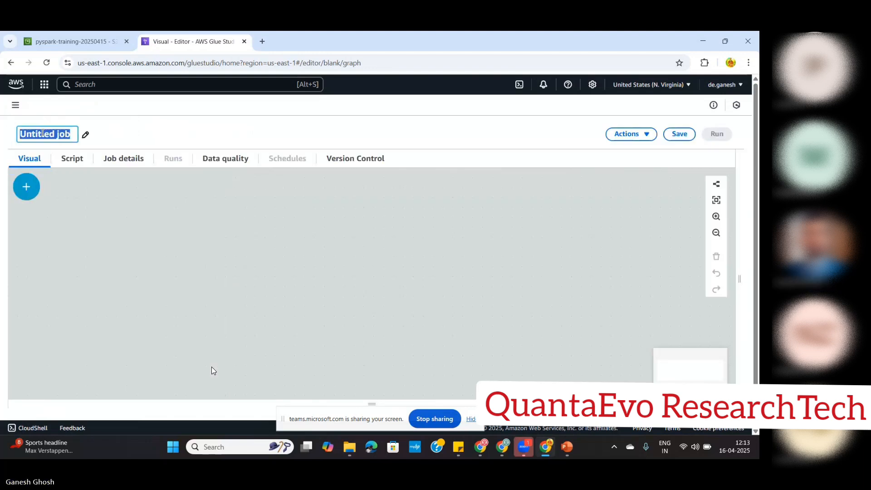
{"action": "key", "text": "BackSpace"}
{"action": "type", "text": "demo"}
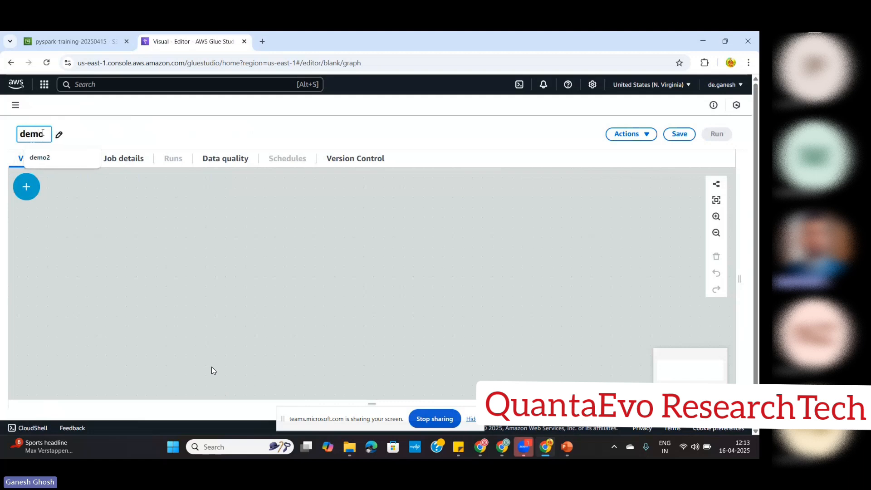
{"action": "type", "text": "3"}
{"action": "key", "text": "Return"}
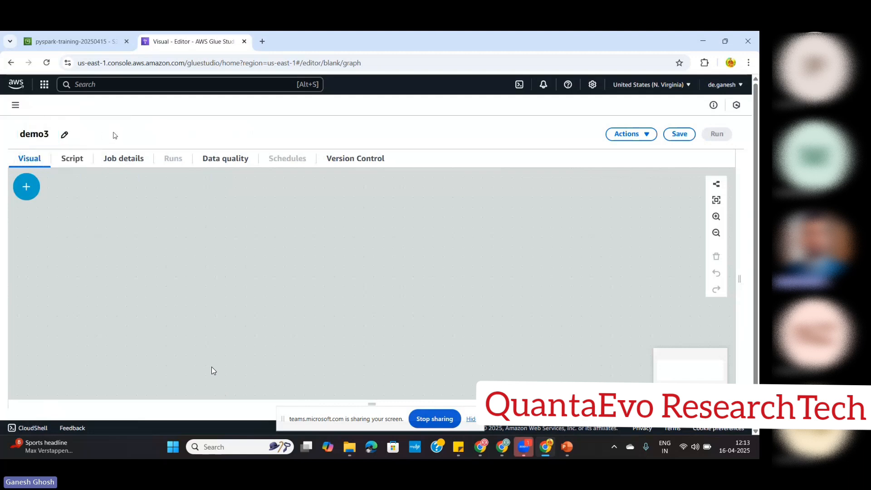
Add an Amazon S3 source node to the job and name it Amazon_S3_1
{"action": "left_click", "coordinate": [25, 187]}
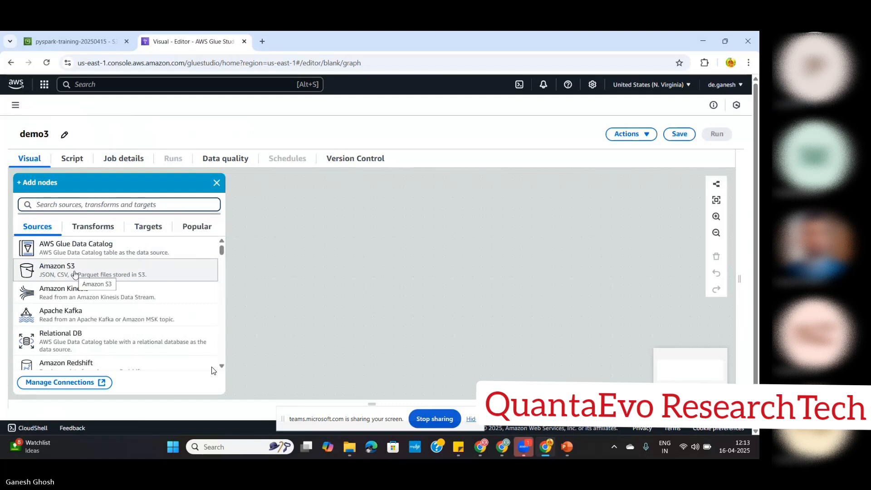
{"action": "left_click", "coordinate": [76, 272]}
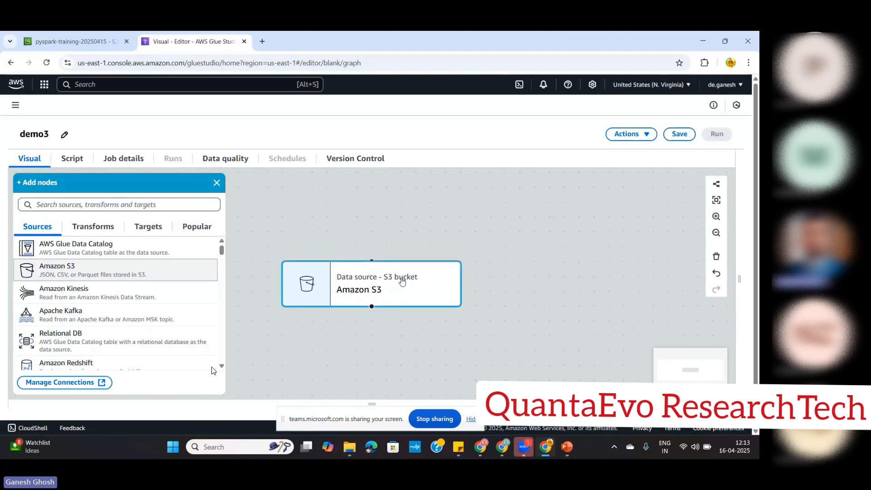
{"action": "left_click", "coordinate": [370, 297]}
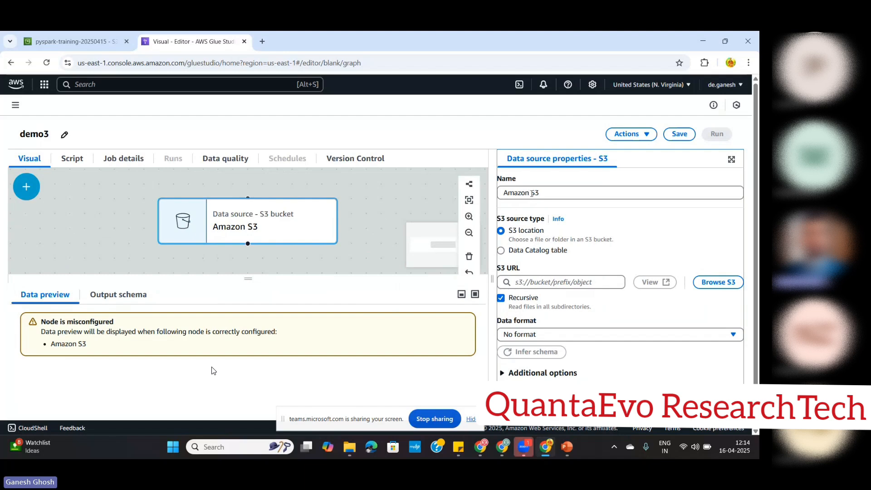
{"action": "left_click", "coordinate": [543, 191]}
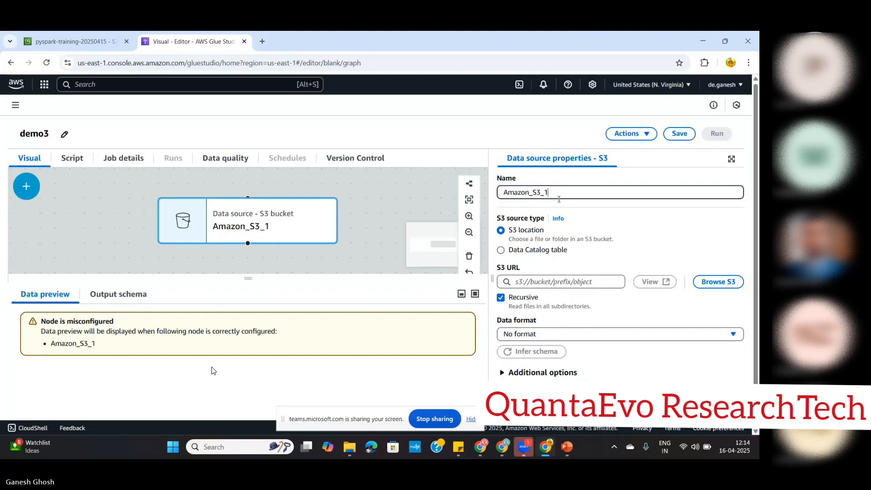
Set the source's S3 URL to StudentData.csv in the training-demo-files/input folder of the pyspark-training-20250415 bucket
{"action": "left_click", "coordinate": [590, 282]}
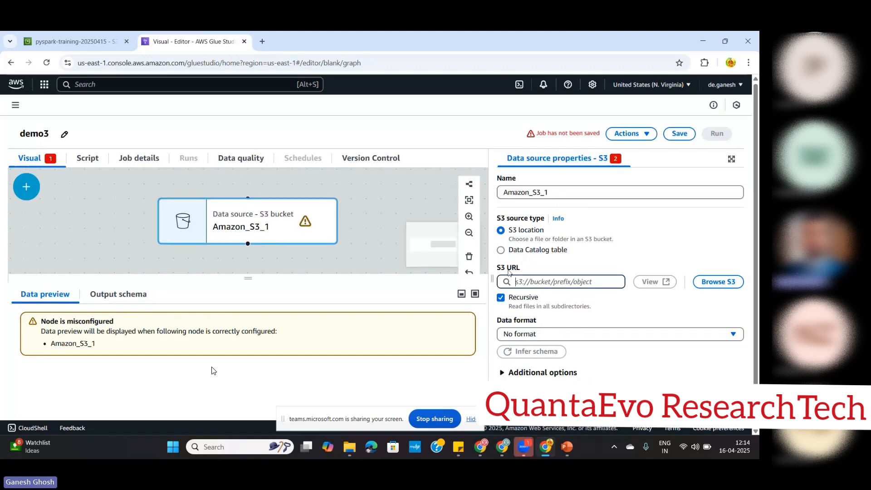
{"action": "left_click", "coordinate": [713, 284]}
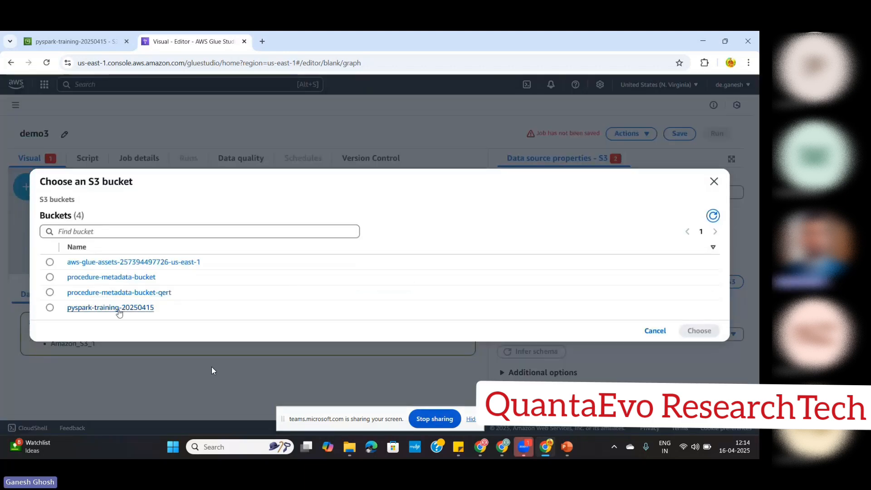
{"action": "left_click", "coordinate": [110, 308]}
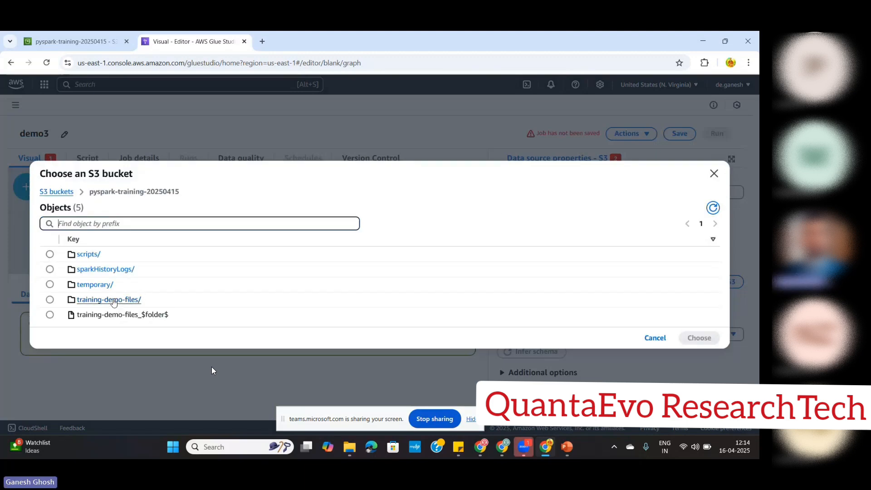
{"action": "left_click", "coordinate": [114, 300]}
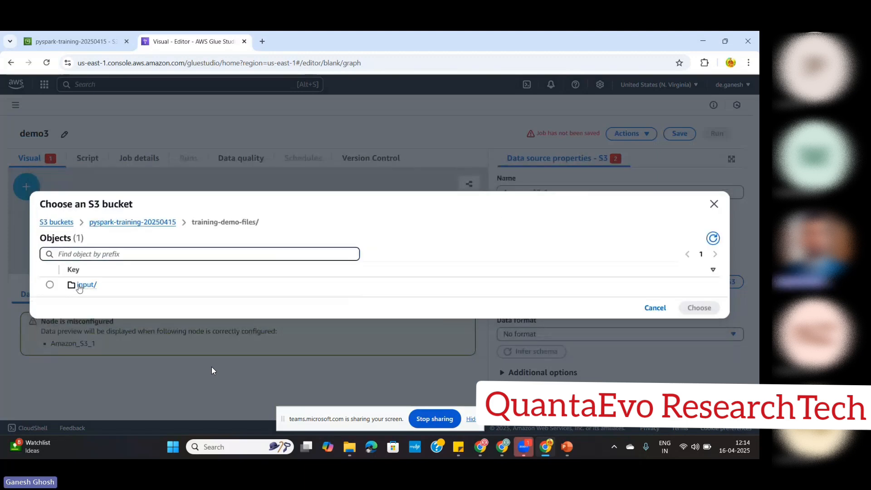
{"action": "left_click", "coordinate": [82, 286]}
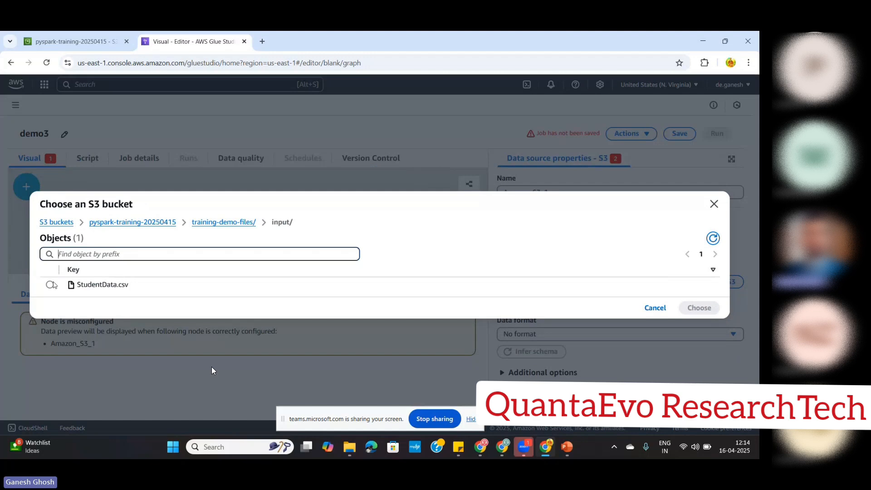
{"action": "left_click", "coordinate": [50, 284]}
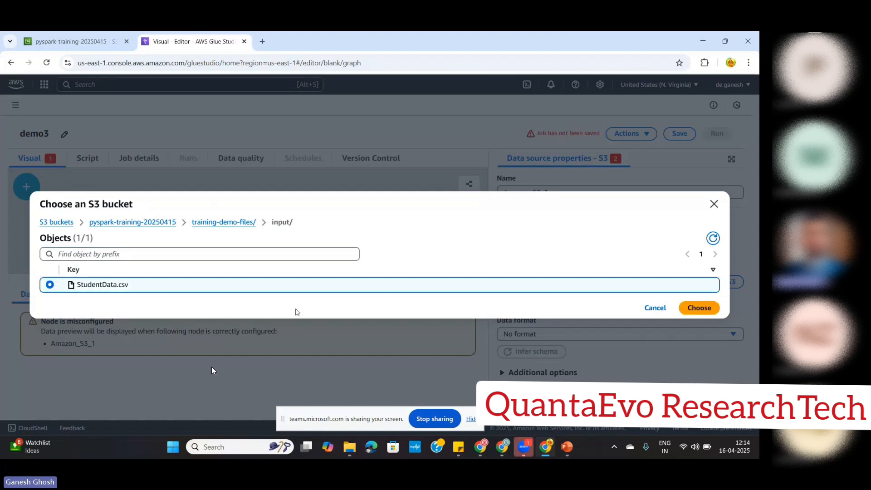
{"action": "left_click", "coordinate": [698, 308]}
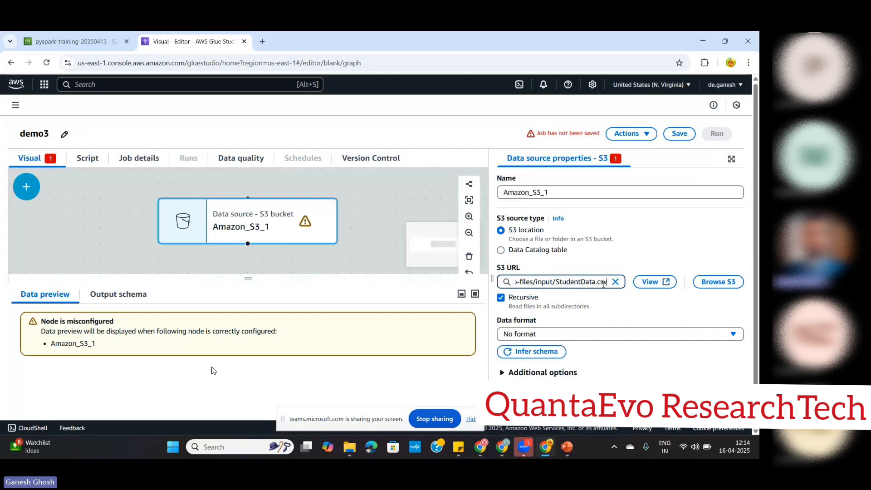
Set the S3 source's data format to CSV and check its remaining format options
{"action": "left_click", "coordinate": [606, 334]}
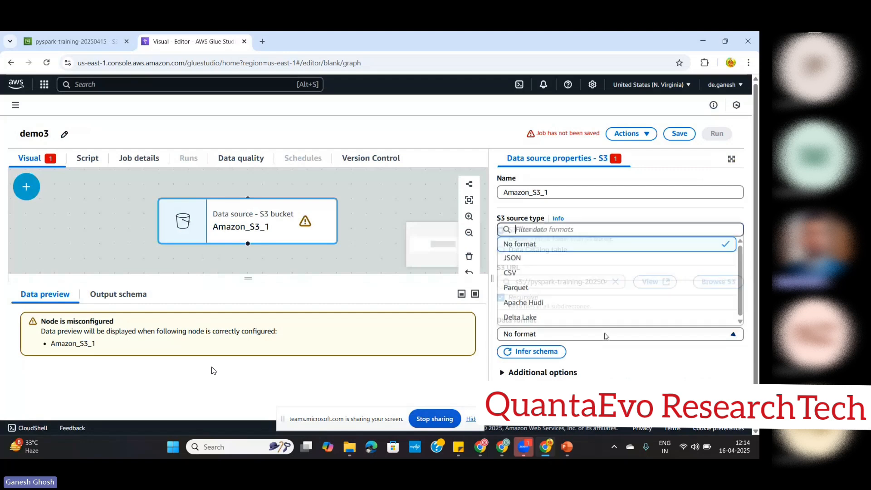
{"action": "left_click", "coordinate": [544, 274]}
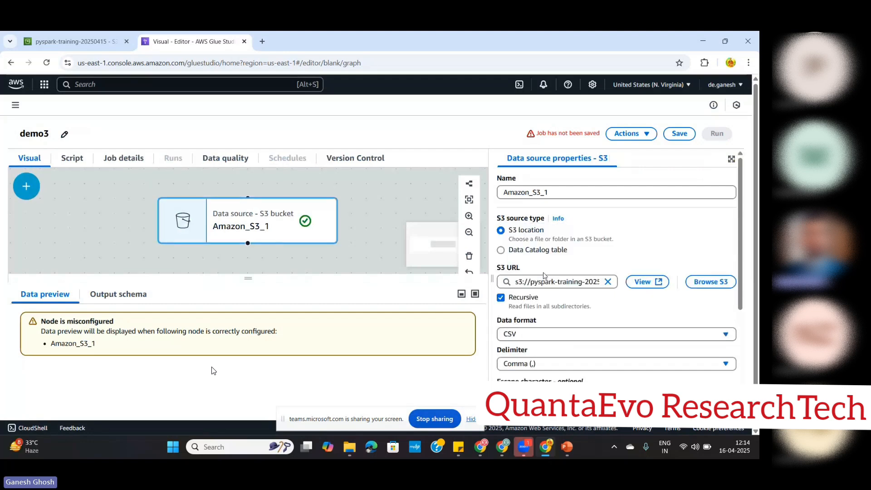
{"action": "scroll", "coordinate": [543, 274], "scroll_direction": "down", "scroll_amount": 3}
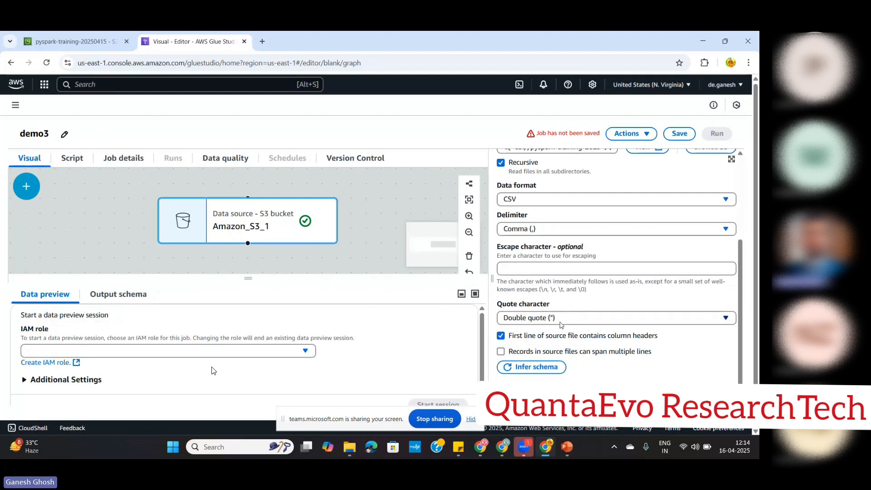
Choose the custom Glue service role as the IAM role and start the data preview session
{"action": "left_click", "coordinate": [298, 354]}
{"action": "scroll", "coordinate": [299, 354], "scroll_direction": "down", "scroll_amount": 1}
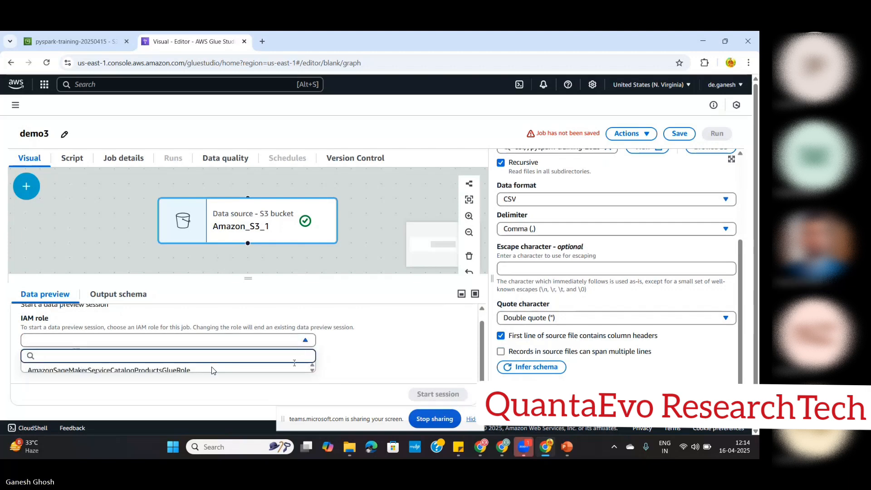
{"action": "scroll", "coordinate": [295, 370], "scroll_direction": "down", "scroll_amount": 1}
{"action": "scroll", "coordinate": [295, 371], "scroll_direction": "down", "scroll_amount": 1}
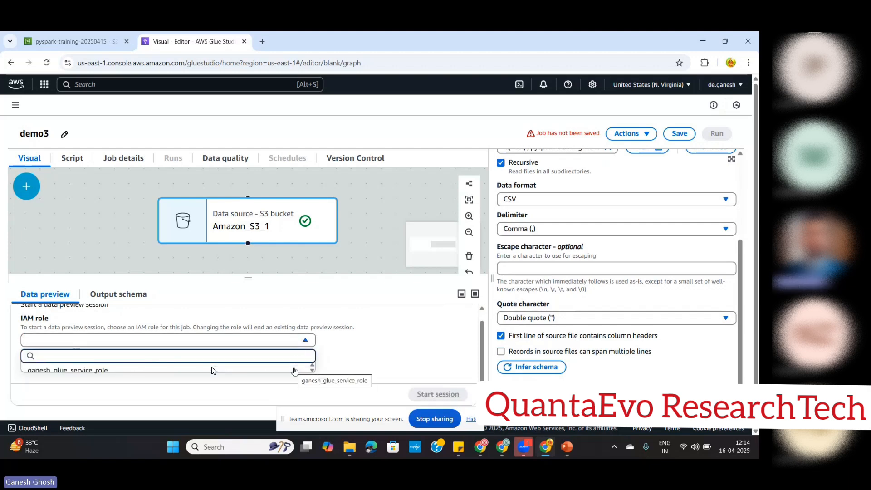
{"action": "scroll", "coordinate": [294, 370], "scroll_direction": "down", "scroll_amount": 1}
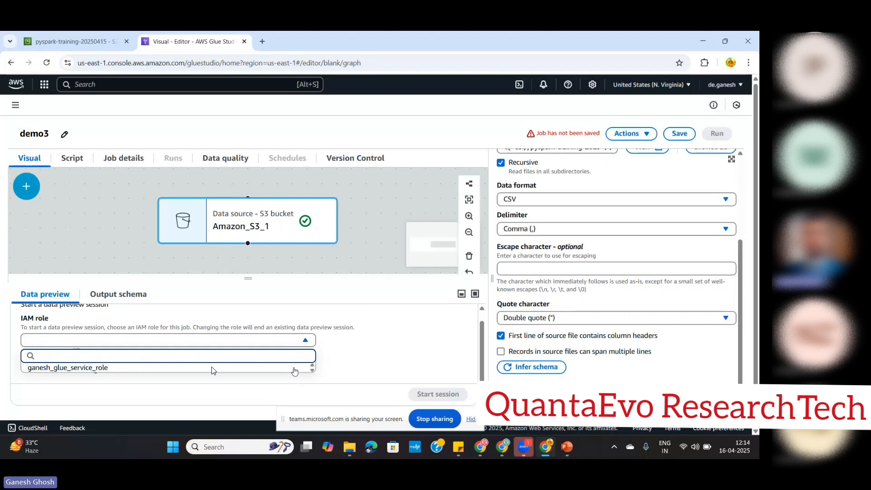
{"action": "left_click", "coordinate": [294, 370]}
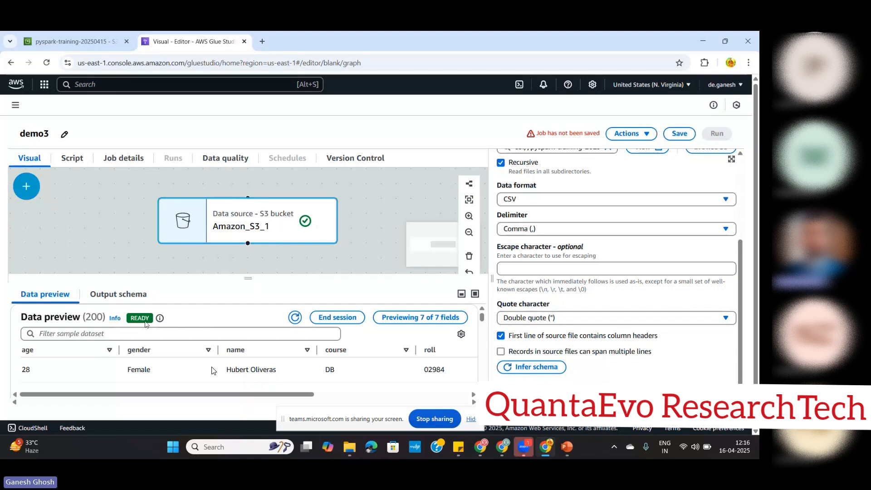
Review the Applying Transformations slide in PowerPoint, return to the Glue job in Chrome and examine the student data preview
{"action": "left_click_drag", "start_coordinate": [248, 277], "coordinate": [248, 376]}
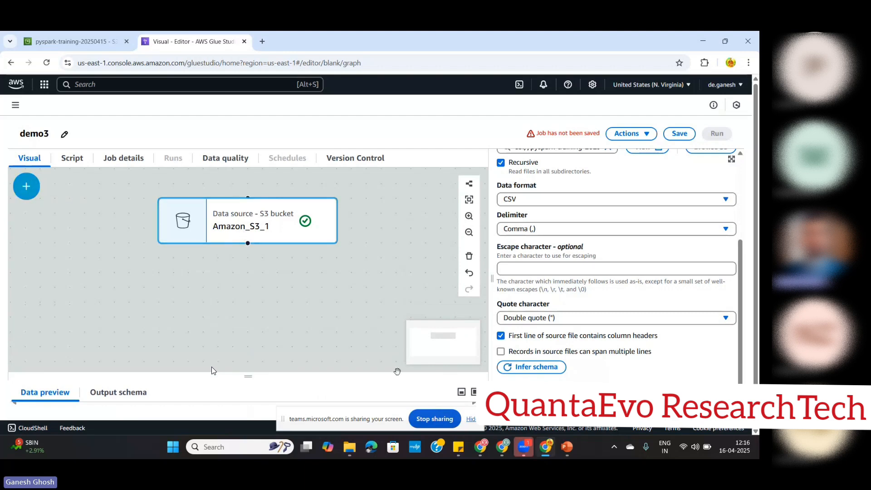
{"action": "left_click", "coordinate": [569, 448]}
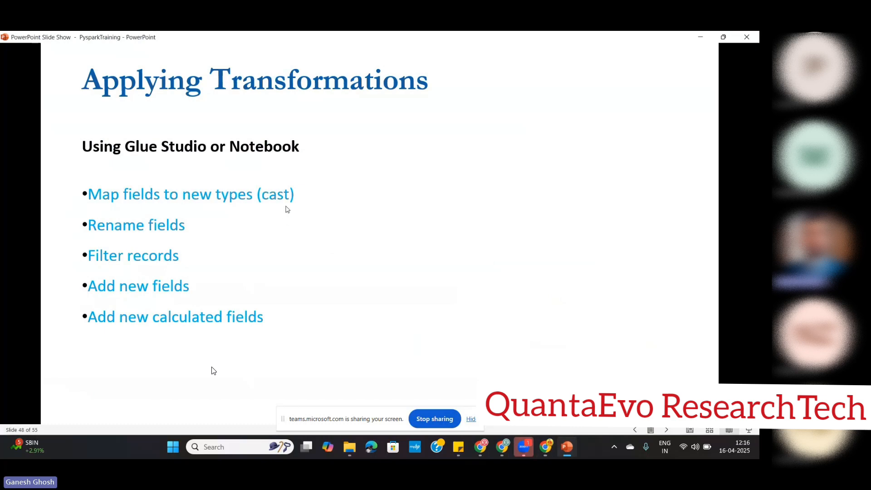
{"action": "left_click", "coordinate": [549, 448]}
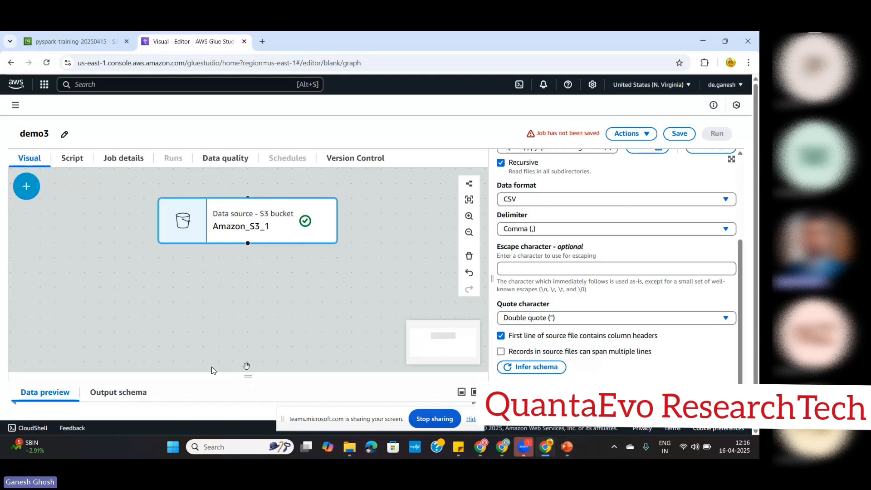
{"action": "left_click_drag", "start_coordinate": [248, 376], "coordinate": [272, 259]}
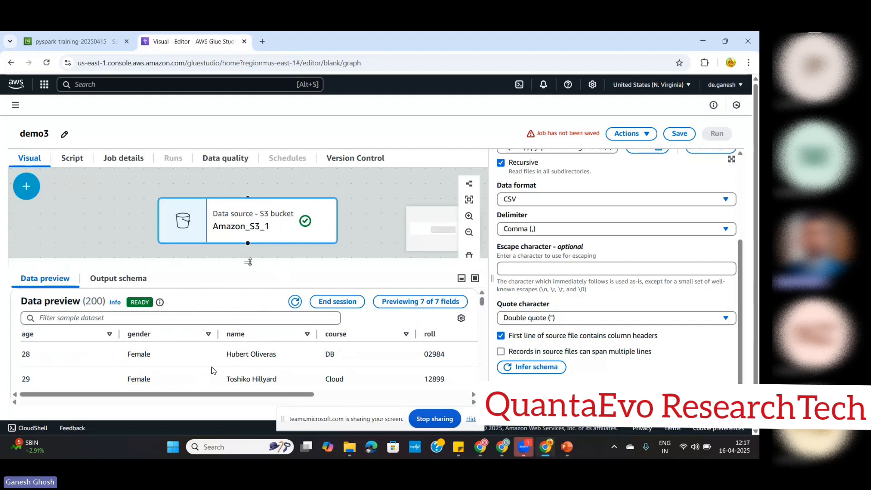
{"action": "left_click_drag", "start_coordinate": [251, 262], "coordinate": [256, 362]}
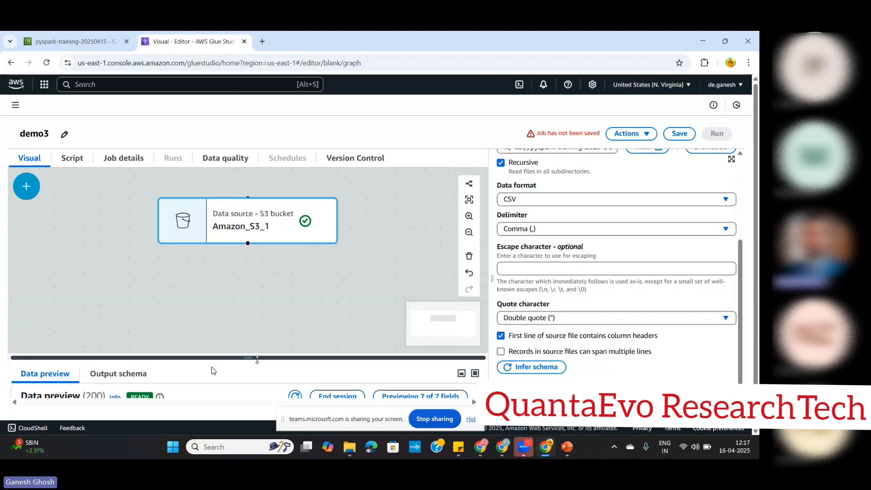
Add a Change Schema transform node fed by the Amazon_S3_1 source
{"action": "left_click", "coordinate": [26, 186]}
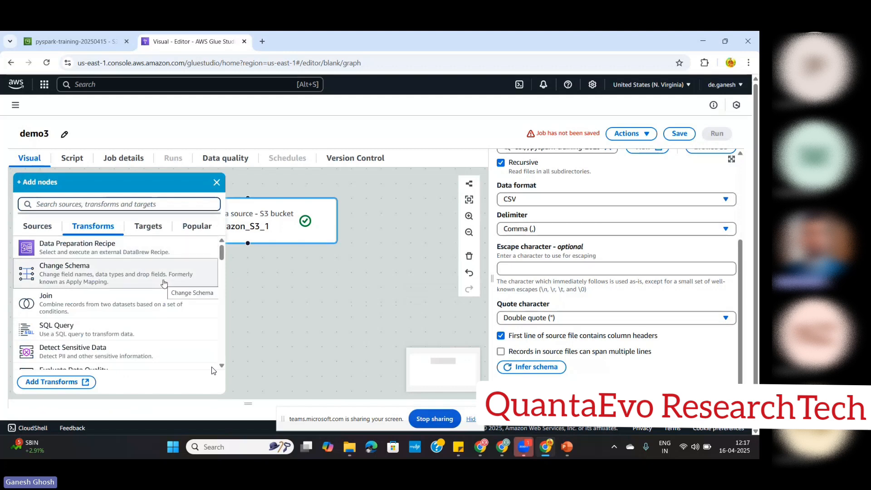
{"action": "left_click", "coordinate": [109, 275]}
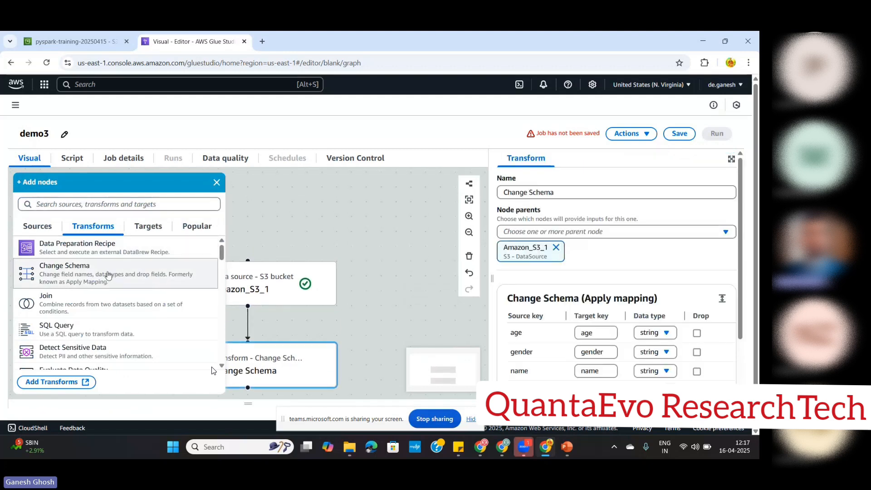
{"action": "left_click", "coordinate": [214, 181]}
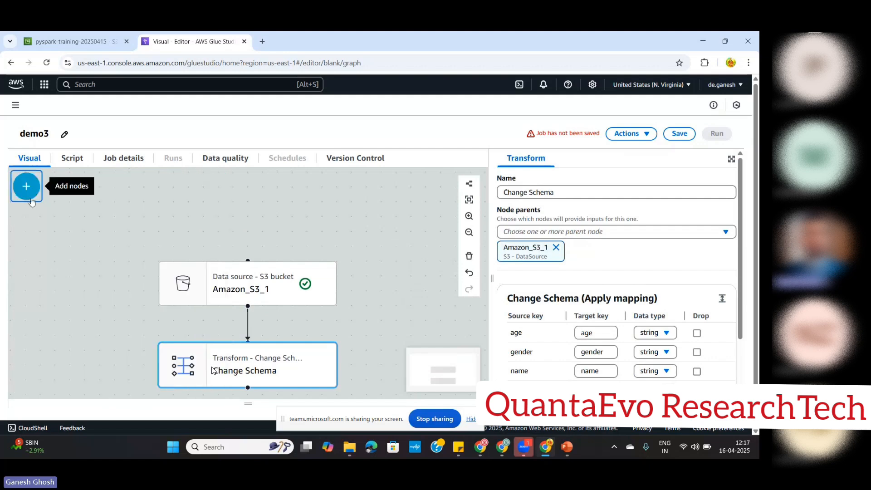
Rename the Change Schema transform node as Change_Schema_1
{"action": "left_click", "coordinate": [26, 186]}
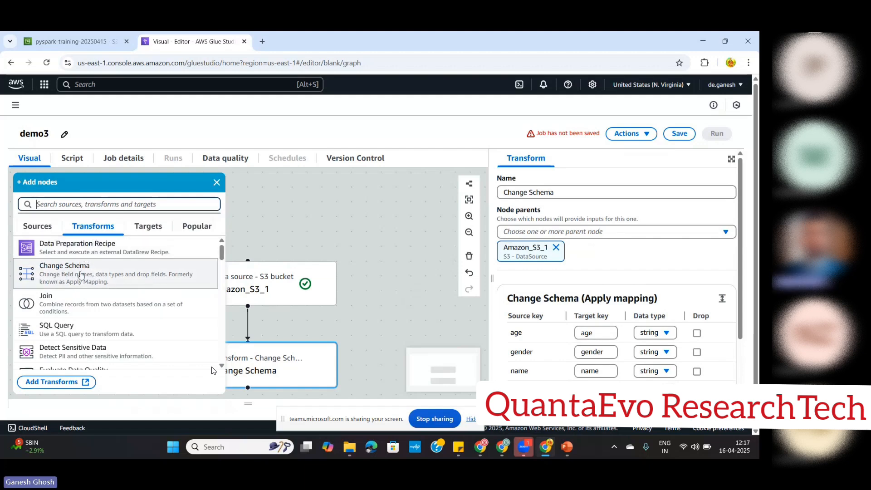
{"action": "left_click", "coordinate": [216, 183]}
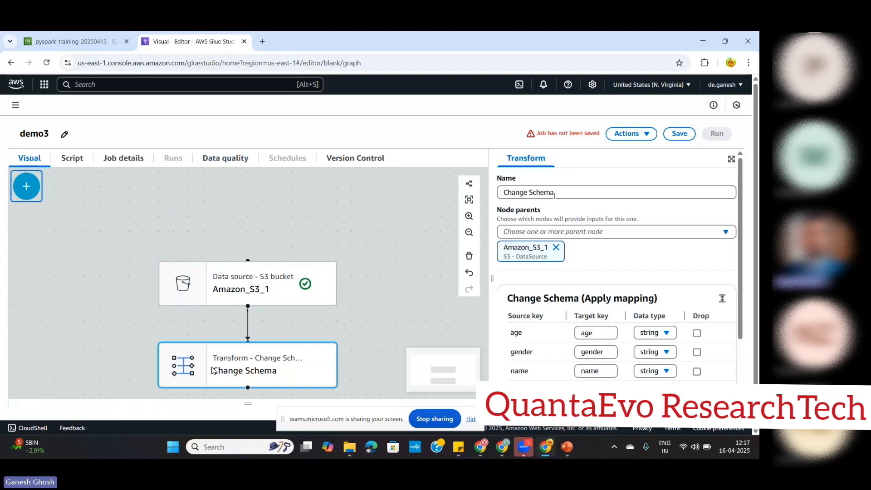
{"action": "left_click", "coordinate": [530, 192]}
{"action": "key", "text": "BackSpace"}
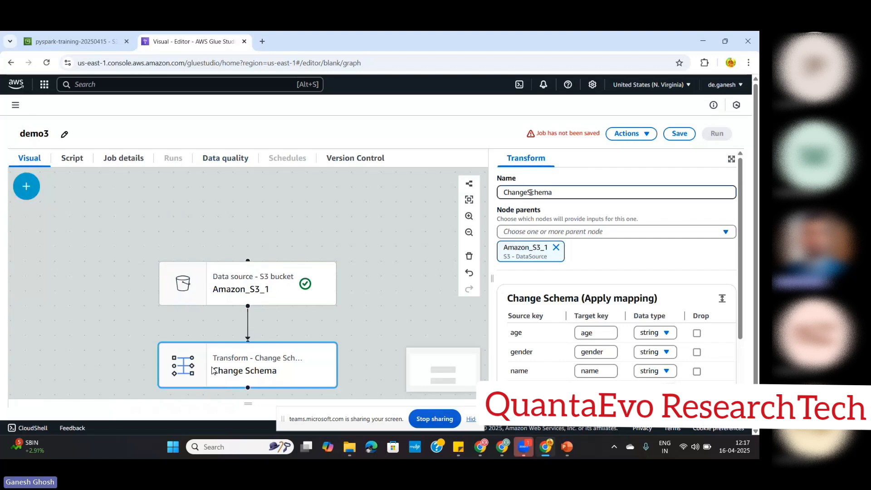
{"action": "type", "text": "_"}
{"action": "type", "text": "_1"}
{"action": "scroll", "coordinate": [581, 215], "scroll_direction": "down", "scroll_amount": 1}
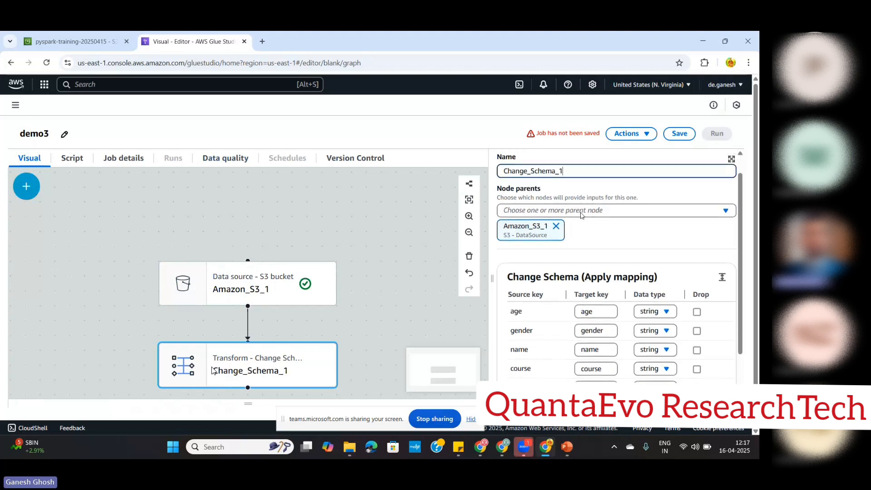
{"action": "scroll", "coordinate": [582, 215], "scroll_direction": "down", "scroll_amount": 1}
{"action": "scroll", "coordinate": [581, 211], "scroll_direction": "up", "scroll_amount": 3}
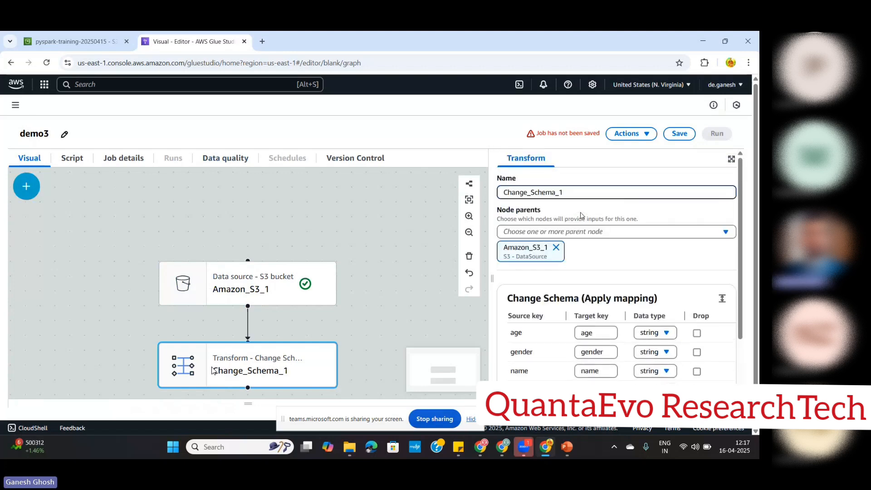
Remove Amazon_S3_1 as the parent of Change_Schema_1 and select it as the parent again
{"action": "left_click", "coordinate": [603, 232]}
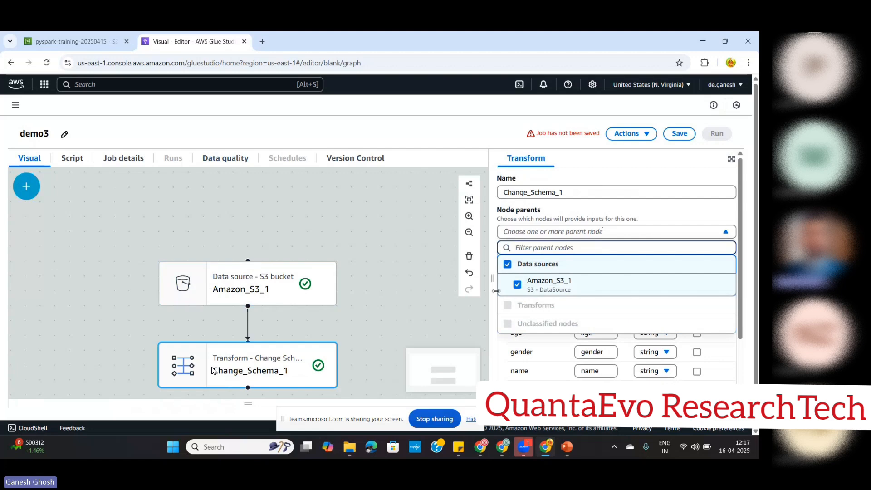
{"action": "left_click", "coordinate": [550, 293]}
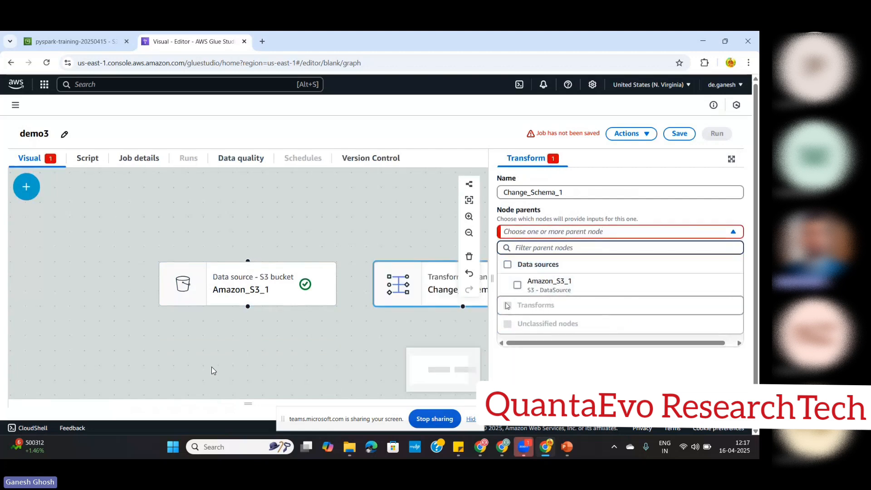
{"action": "left_click", "coordinate": [537, 287]}
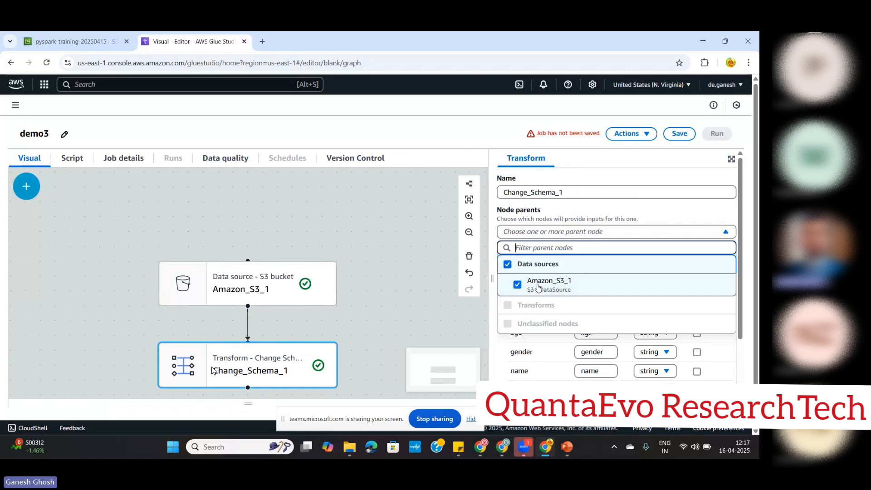
{"action": "left_click", "coordinate": [493, 324]}
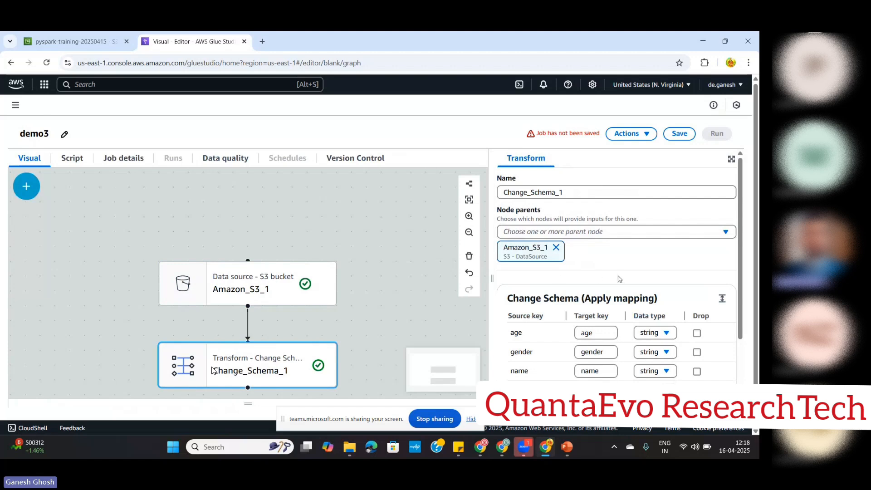
In the Change_Schema_1 mapping, set the age and marks data types to int and drop the email field
{"action": "scroll", "coordinate": [626, 279], "scroll_direction": "down", "scroll_amount": 2}
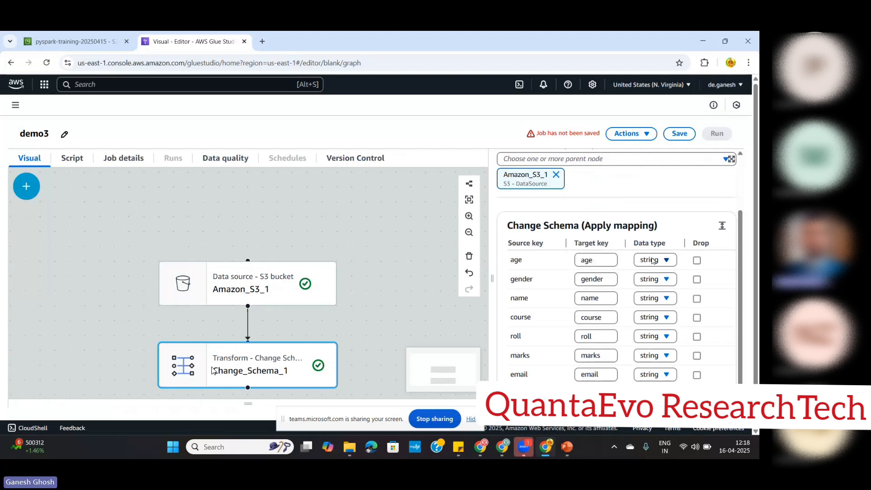
{"action": "left_click", "coordinate": [666, 260]}
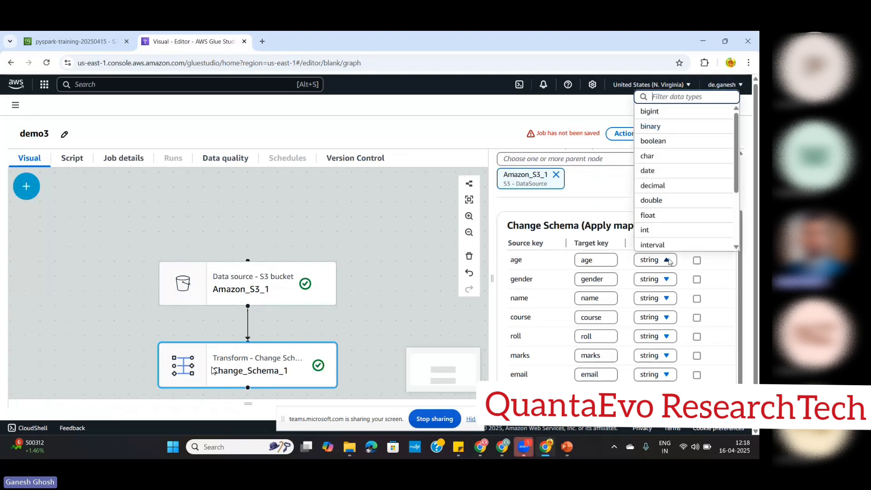
{"action": "left_click", "coordinate": [656, 230]}
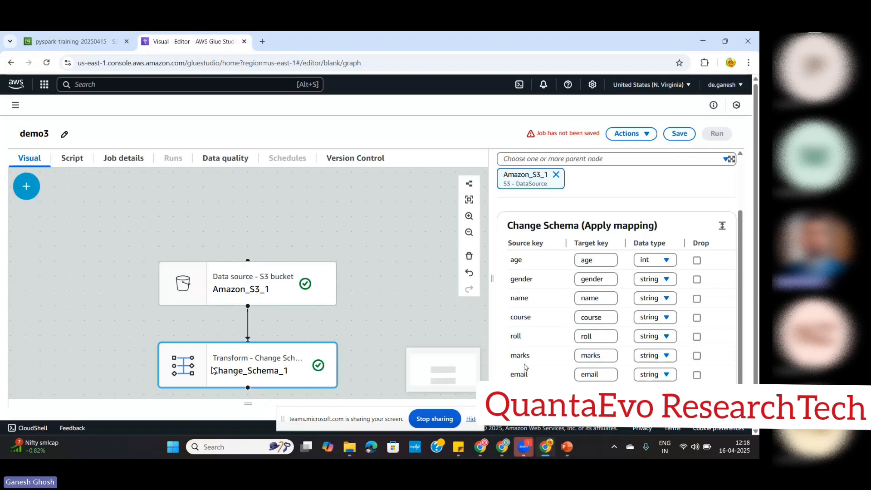
{"action": "left_click_drag", "start_coordinate": [525, 366], "coordinate": [595, 357]}
{"action": "left_click", "coordinate": [655, 355]}
{"action": "left_click", "coordinate": [655, 237]}
{"action": "left_click", "coordinate": [697, 375]}
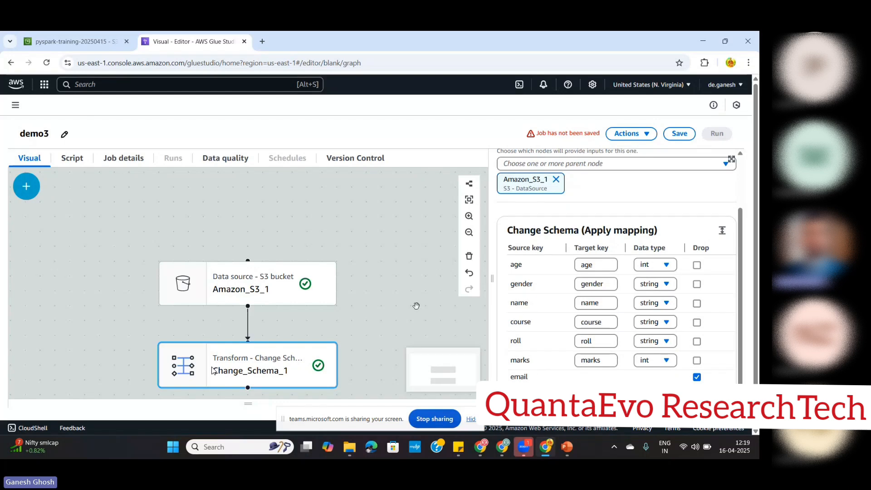
{"action": "scroll", "coordinate": [416, 305], "scroll_direction": "down", "scroll_amount": 2}
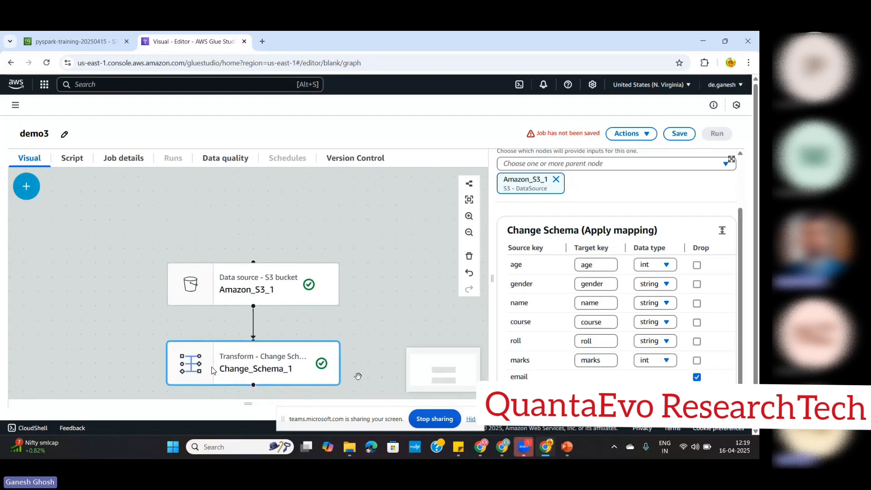
Review the list of transformations on the PowerPoint slide and return to the Glue job in Chrome
{"action": "left_click", "coordinate": [566, 448]}
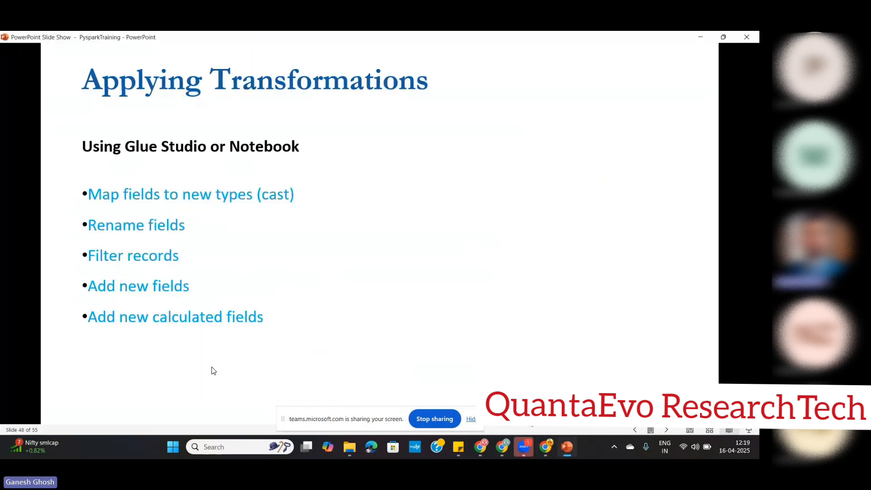
{"action": "left_click", "coordinate": [547, 450]}
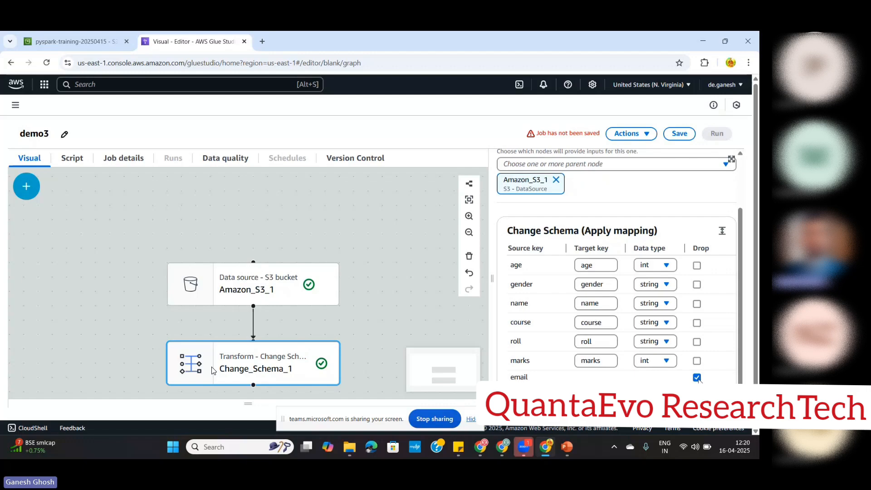
{"action": "left_click", "coordinate": [568, 449]}
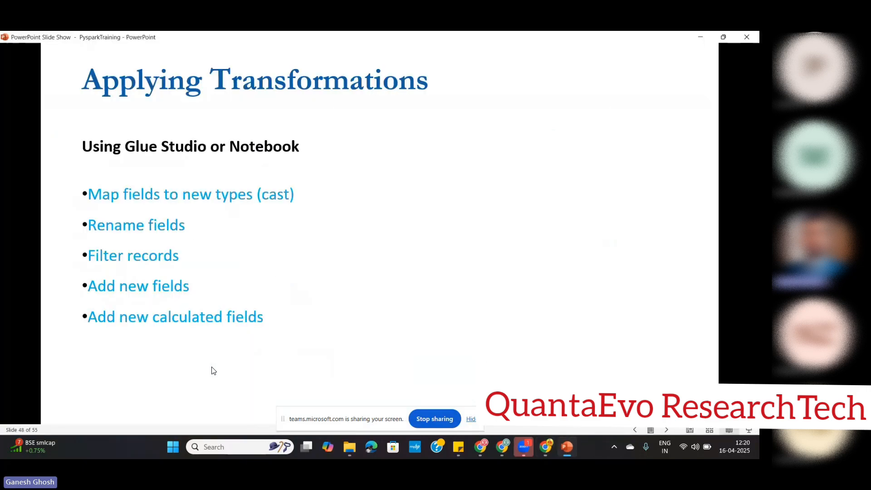
{"action": "left_click", "coordinate": [545, 446]}
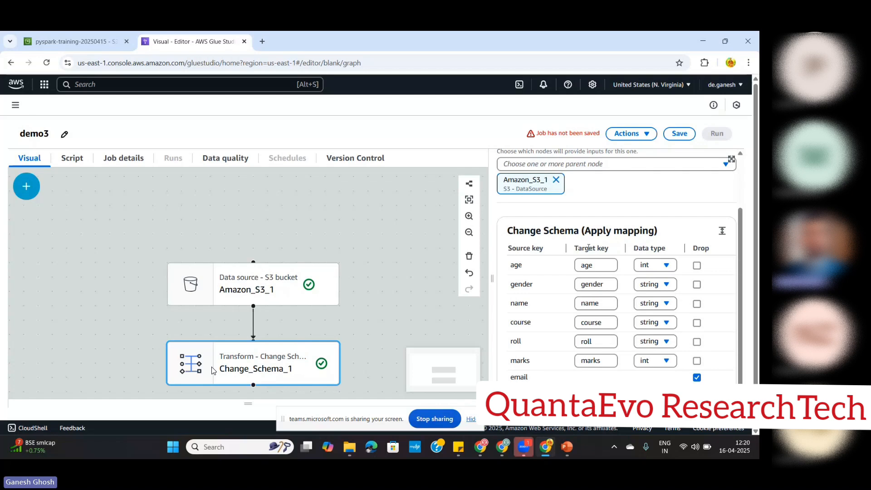
Rename the gender field's target key to gen in the Change_Schema_1 mapping
{"action": "left_click", "coordinate": [608, 284]}
{"action": "key", "text": "BackSpace"}
{"action": "key", "text": "BackSpace"}
{"action": "key", "text": "BackSpace"}
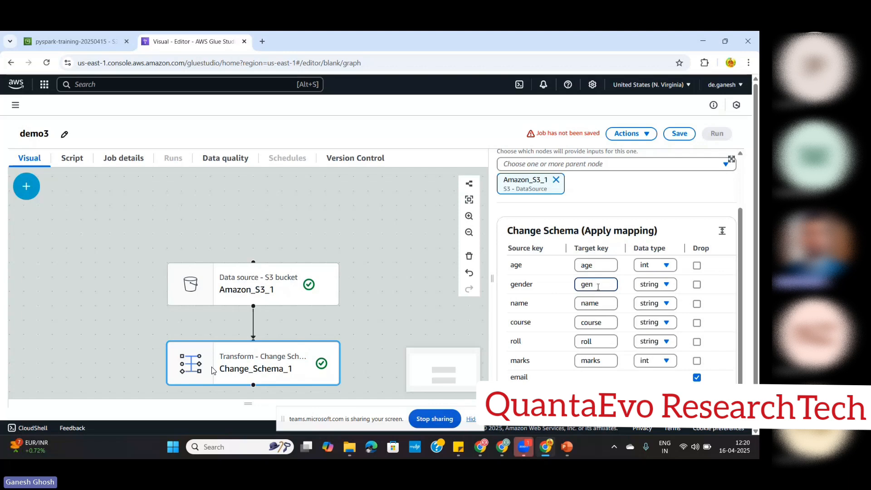
Capitalise the target keys of the age and gender fields as Age and Gen
{"action": "left_click", "coordinate": [584, 264]}
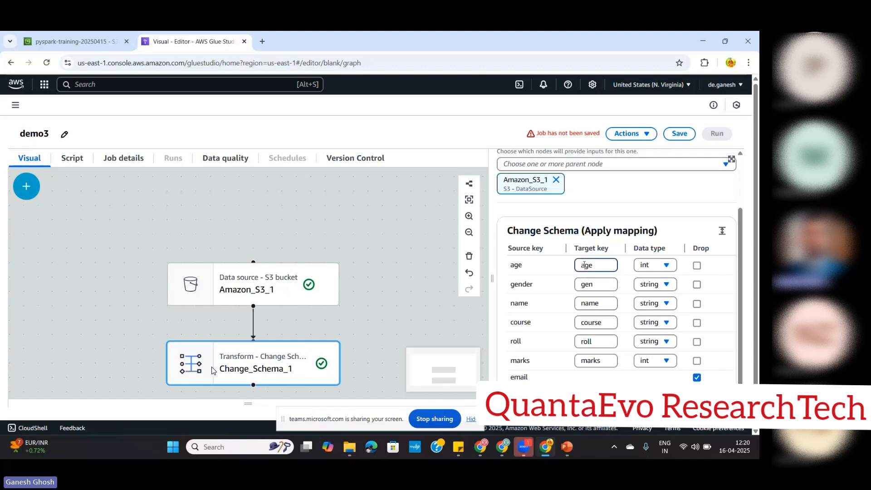
{"action": "key", "text": "BackSpace"}
{"action": "type", "text": "A"}
{"action": "left_click", "coordinate": [585, 284]}
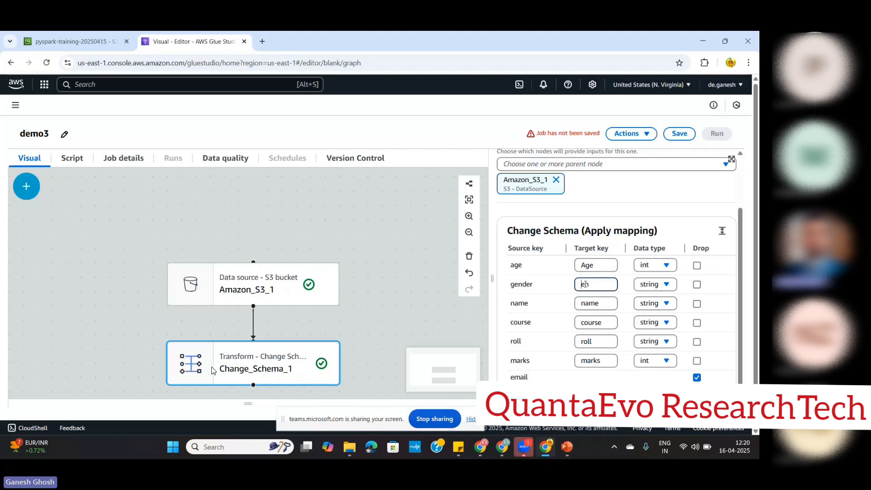
{"action": "type", "text": "G"}
{"action": "left_click", "coordinate": [587, 303]}
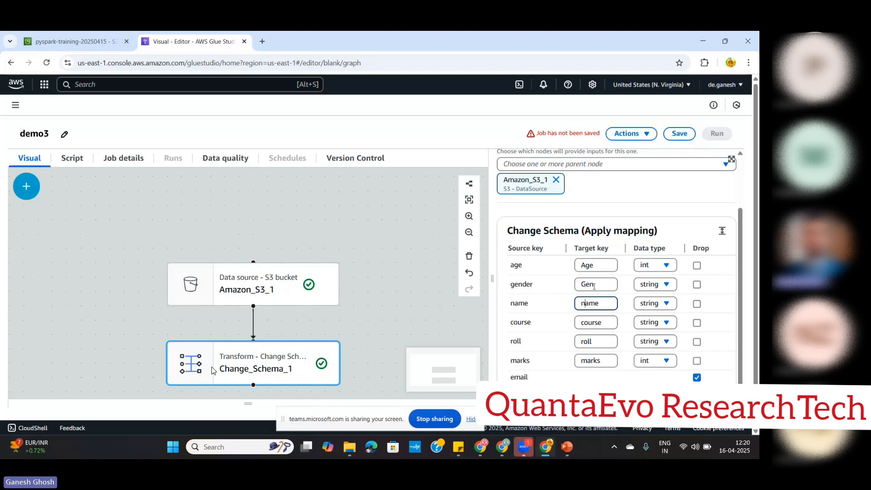
Change the target keys of the age and gender fields back to lowercase age and gen
{"action": "left_click", "coordinate": [586, 266]}
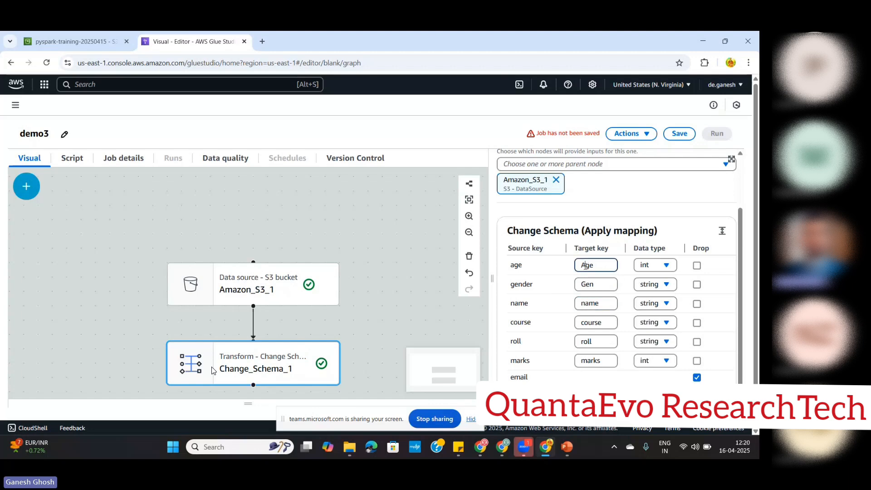
{"action": "key", "text": "BackSpace"}
{"action": "type", "text": "a"}
{"action": "left_click", "coordinate": [584, 286]}
{"action": "key", "text": "BackSpace"}
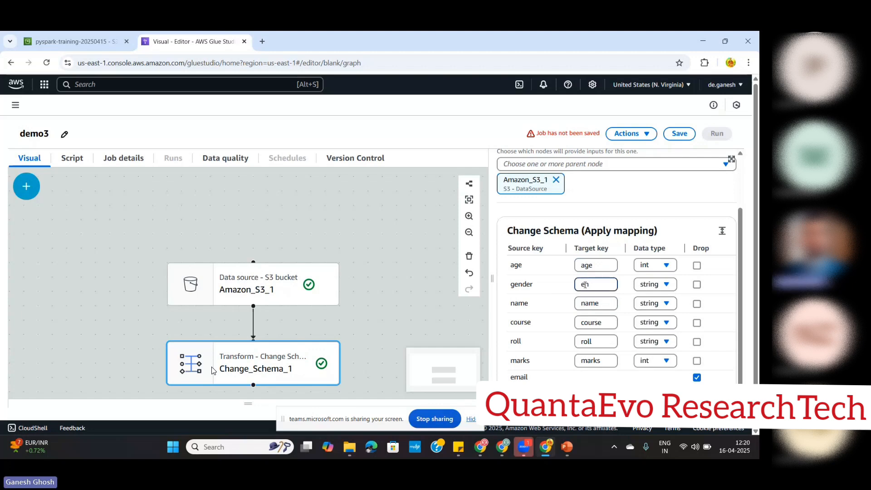
{"action": "type", "text": "gen"}
{"action": "left_click", "coordinate": [637, 199]}
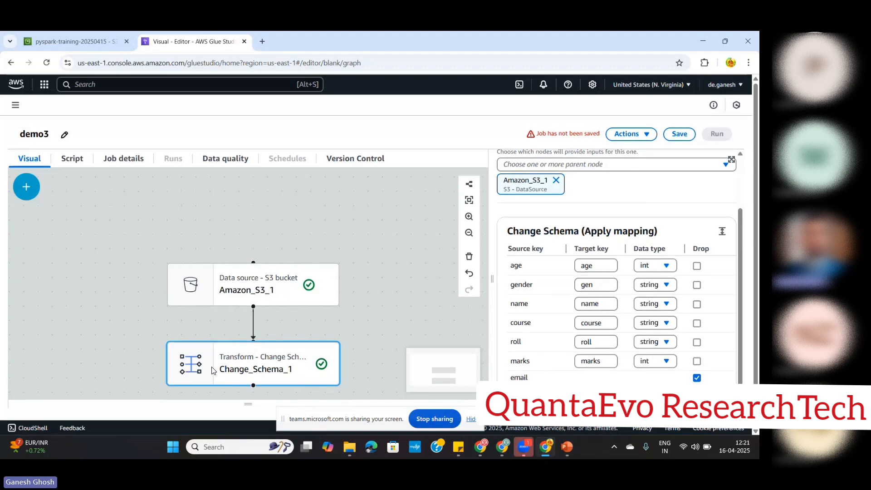
Check the transformations slide in PowerPoint, return to Chrome and add a Filter transform node fed by Change_Schema_1
{"action": "left_click", "coordinate": [567, 447]}
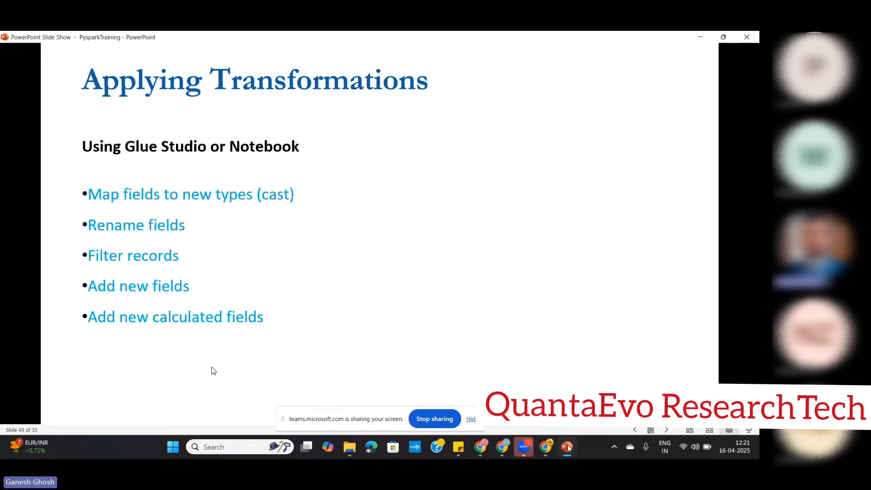
{"action": "left_click", "coordinate": [568, 447]}
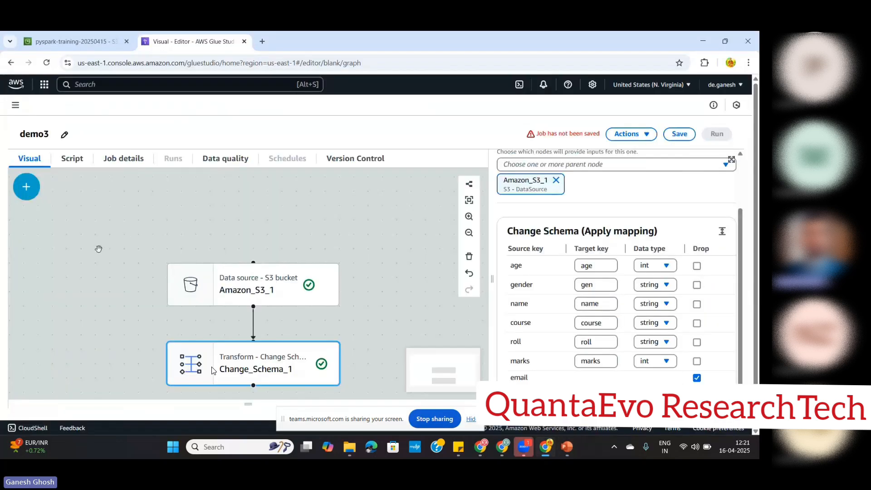
{"action": "left_click", "coordinate": [26, 187]}
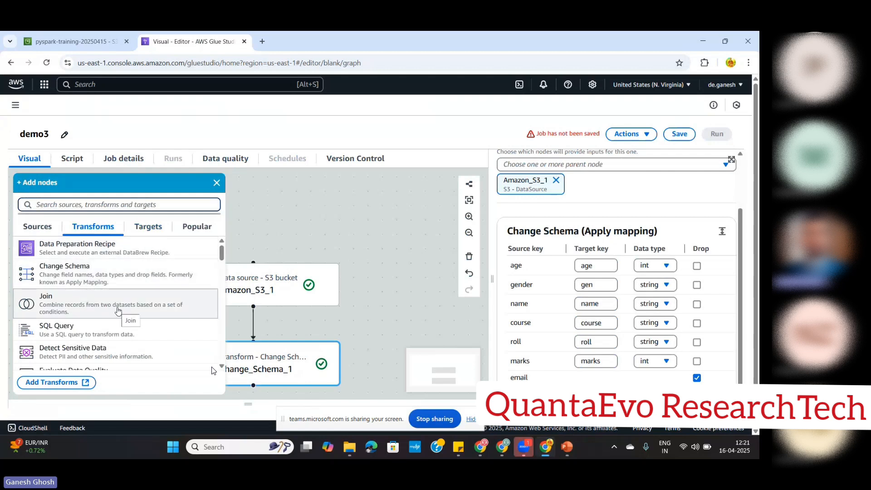
{"action": "scroll", "coordinate": [118, 311], "scroll_direction": "down", "scroll_amount": 1}
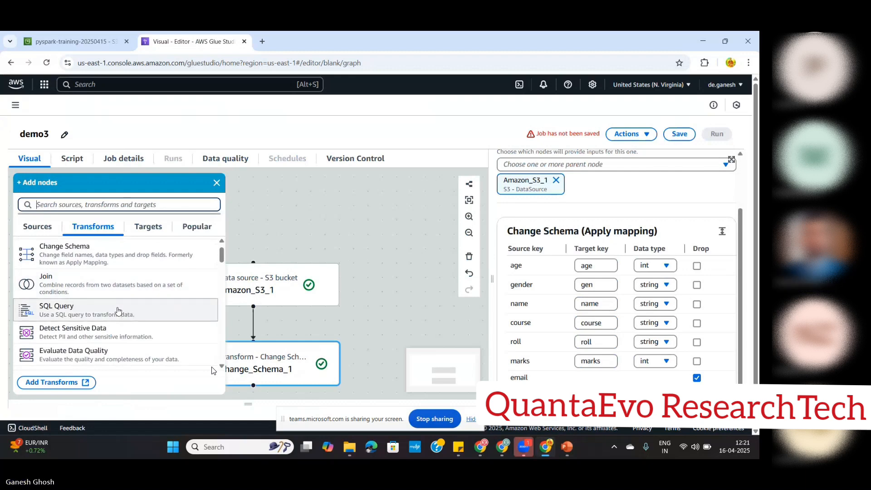
{"action": "type", "text": "fil"}
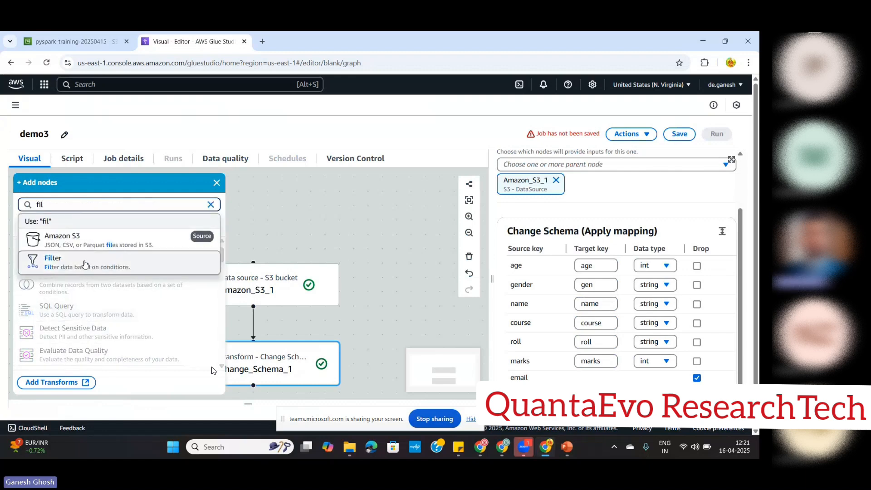
{"action": "left_click", "coordinate": [85, 263]}
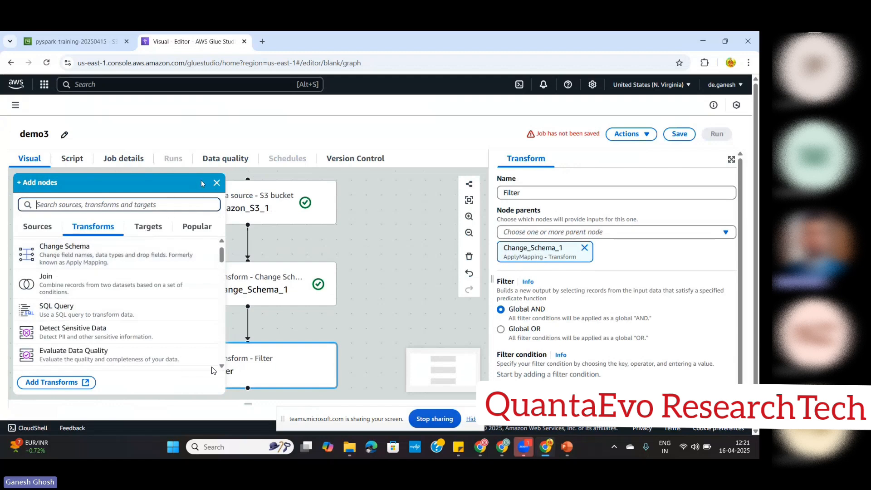
{"action": "left_click", "coordinate": [217, 183]}
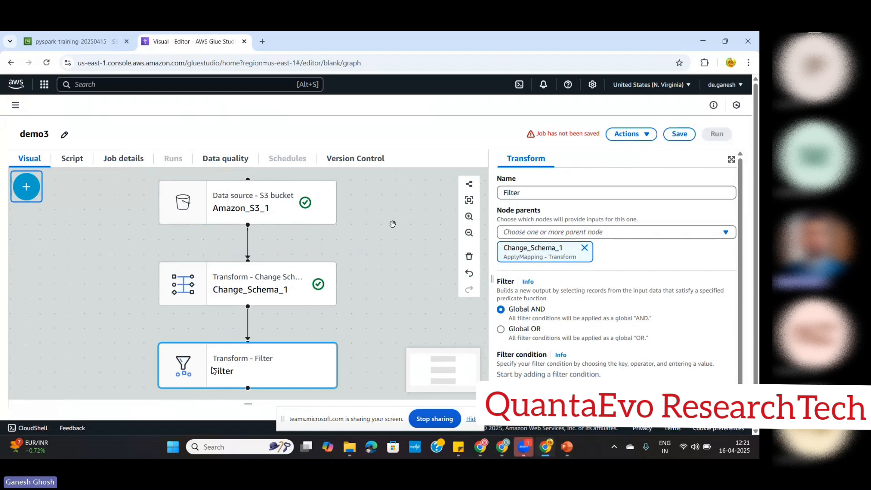
Rename the Filter transform node as Filter2
{"action": "left_click", "coordinate": [530, 194]}
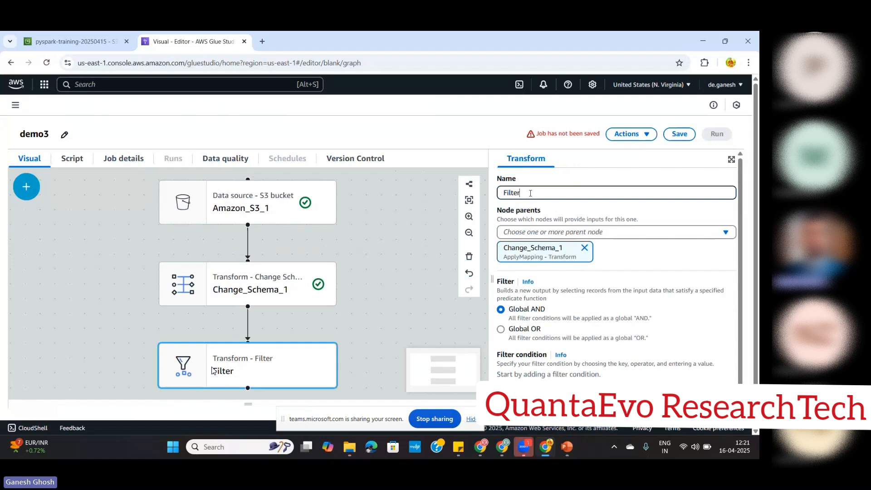
{"action": "type", "text": "2"}
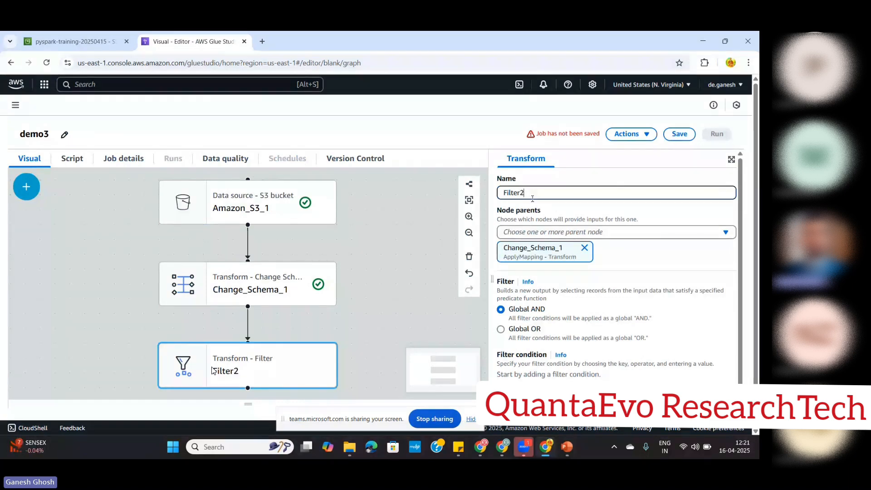
Try Amazon_S3_1 as a parent of Filter2, and restore Change_Schema_1 as its only parent
{"action": "left_click", "coordinate": [536, 232]}
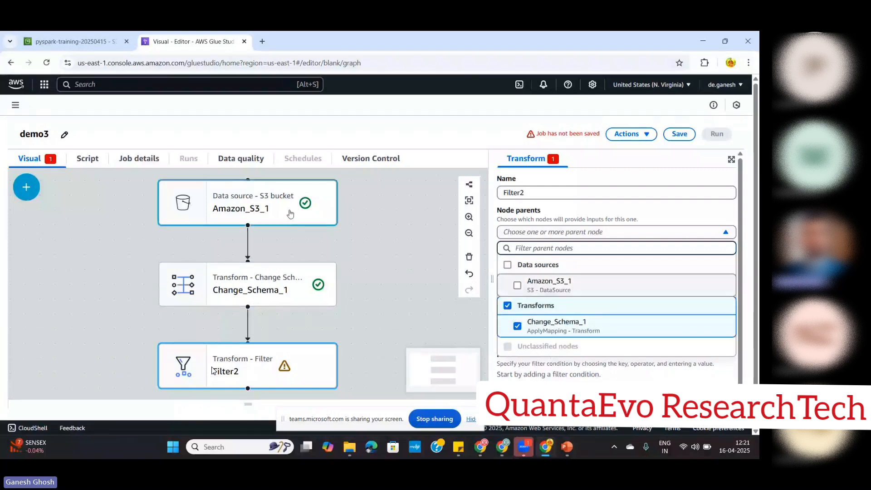
{"action": "left_click", "coordinate": [530, 289]}
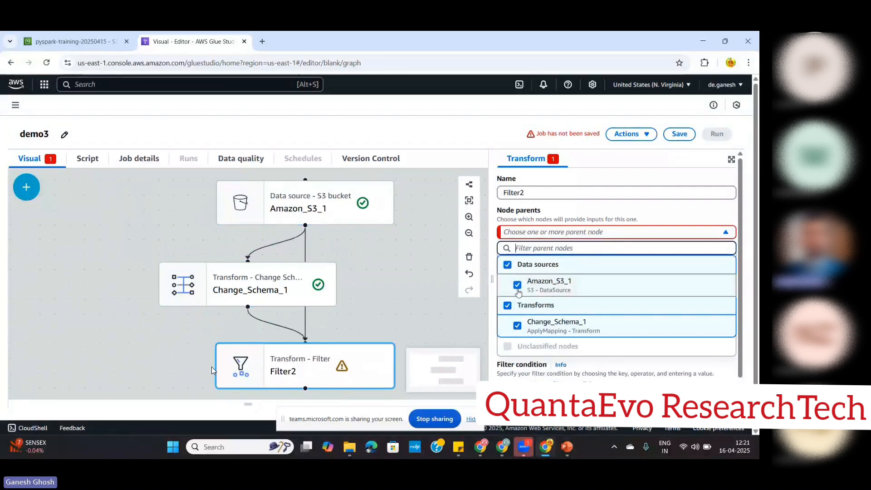
{"action": "left_click", "coordinate": [518, 326]}
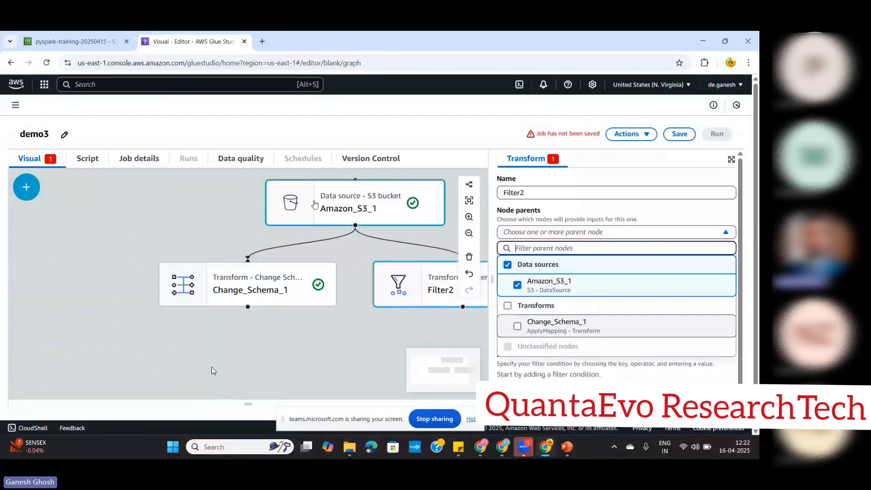
{"action": "left_click", "coordinate": [522, 284]}
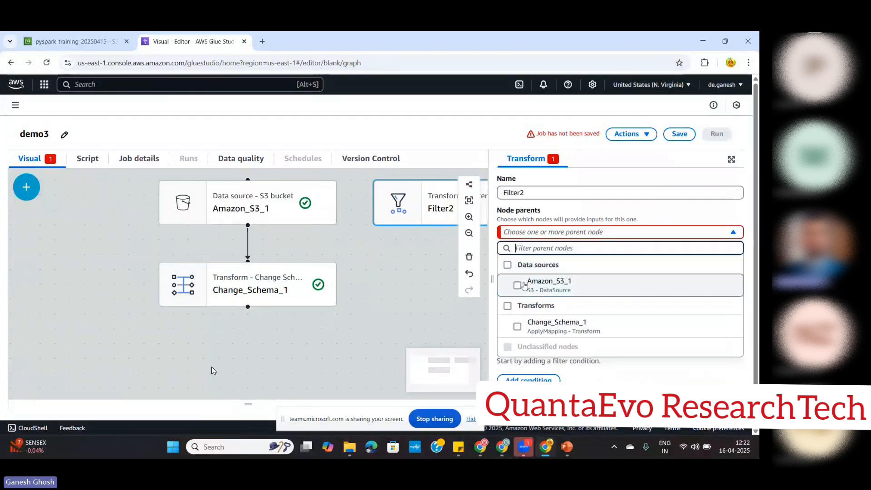
{"action": "left_click", "coordinate": [517, 328]}
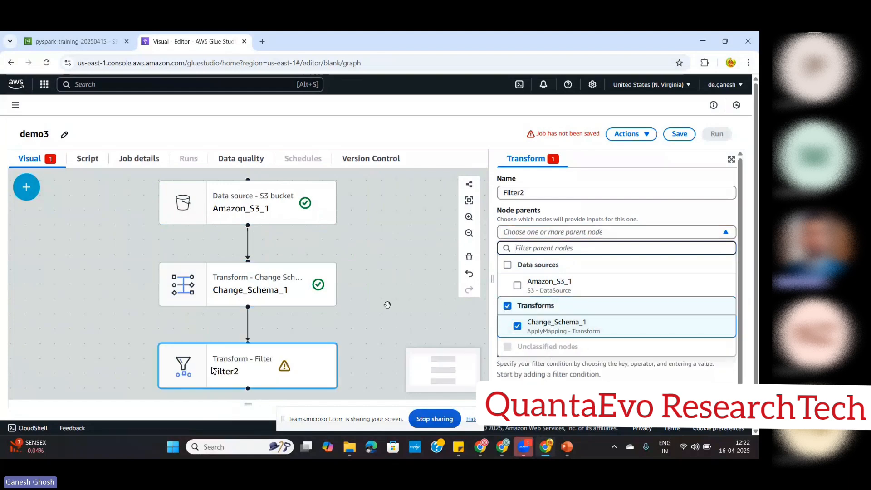
{"action": "left_click", "coordinate": [398, 340]}
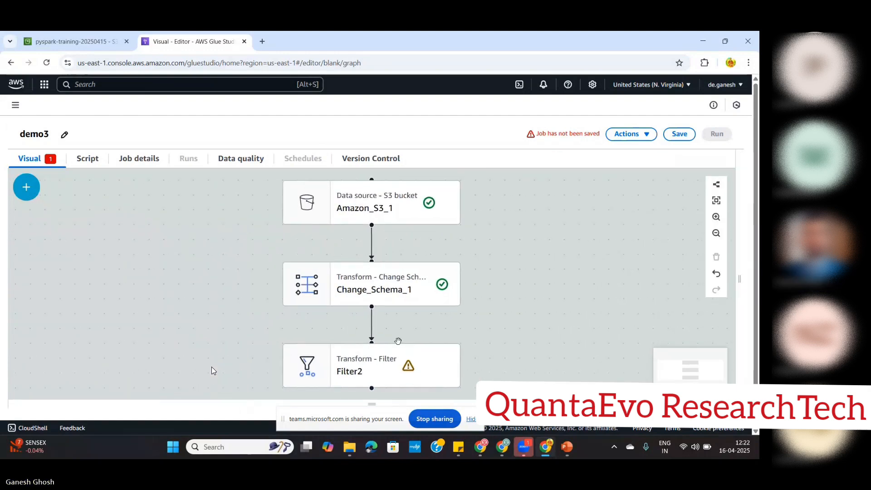
Add a filter condition to the Filter2 node with marks as its key
{"action": "left_click", "coordinate": [358, 370]}
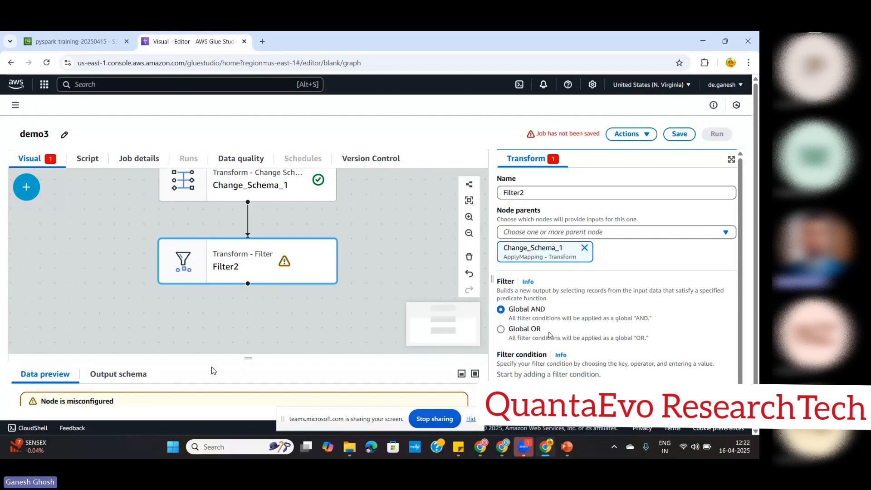
{"action": "scroll", "coordinate": [550, 335], "scroll_direction": "down", "scroll_amount": 1}
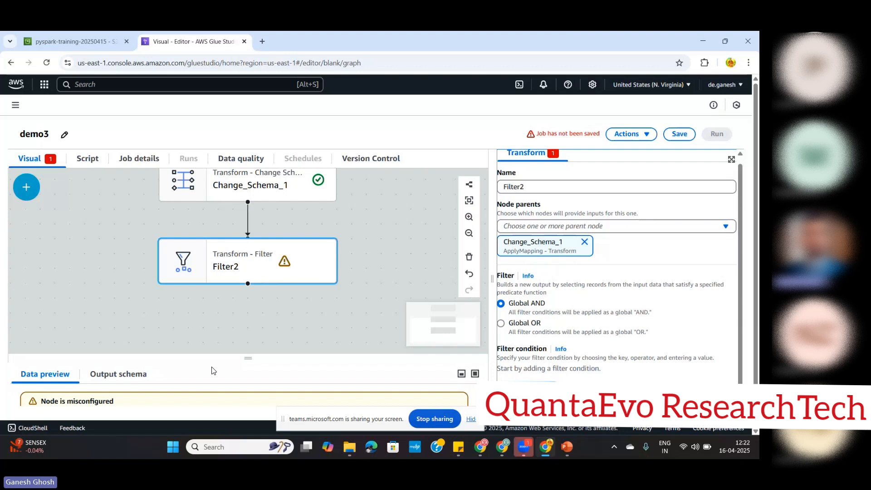
{"action": "left_click", "coordinate": [531, 386]}
{"action": "scroll", "coordinate": [575, 325], "scroll_direction": "down", "scroll_amount": 2}
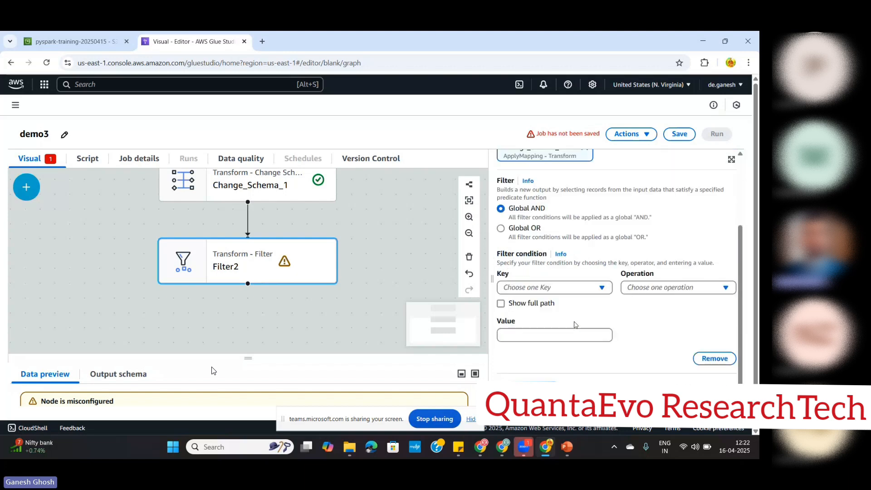
{"action": "left_click", "coordinate": [546, 289]}
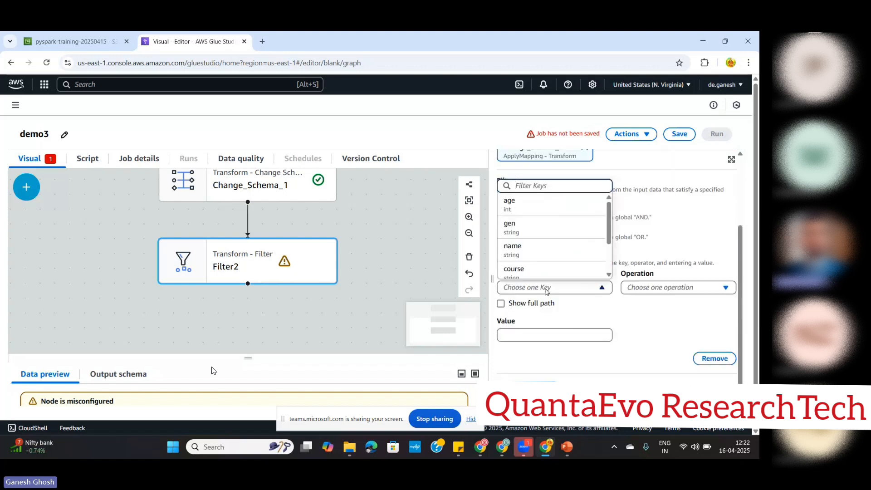
{"action": "scroll", "coordinate": [533, 248], "scroll_direction": "down", "scroll_amount": 2}
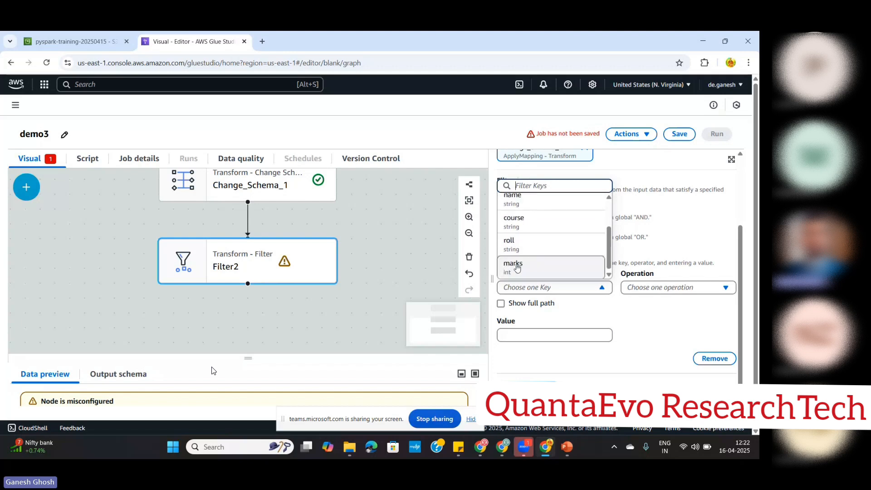
{"action": "left_click", "coordinate": [517, 266]}
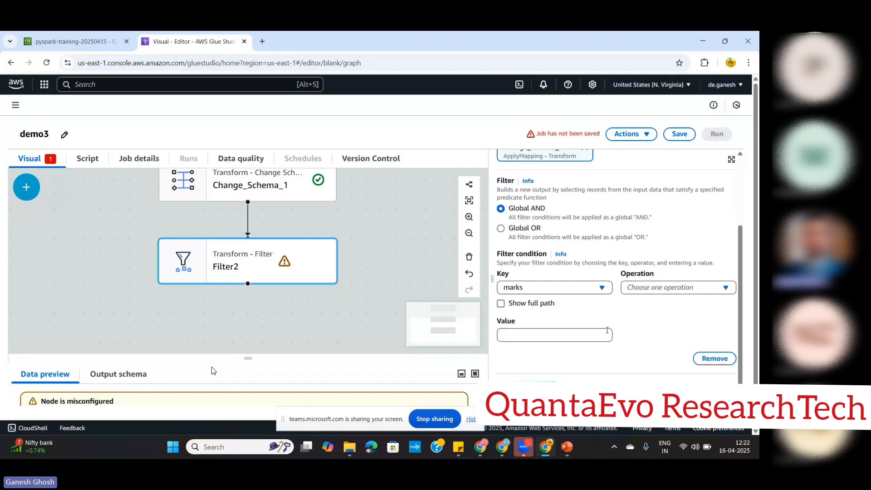
Set the marks condition's operation to >= and its value to 45
{"action": "left_click", "coordinate": [661, 291]}
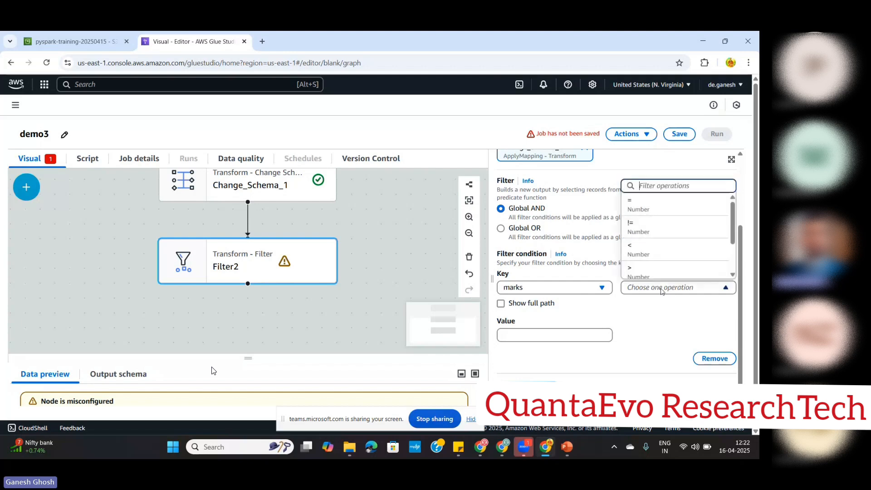
{"action": "scroll", "coordinate": [666, 262], "scroll_direction": "down", "scroll_amount": 2}
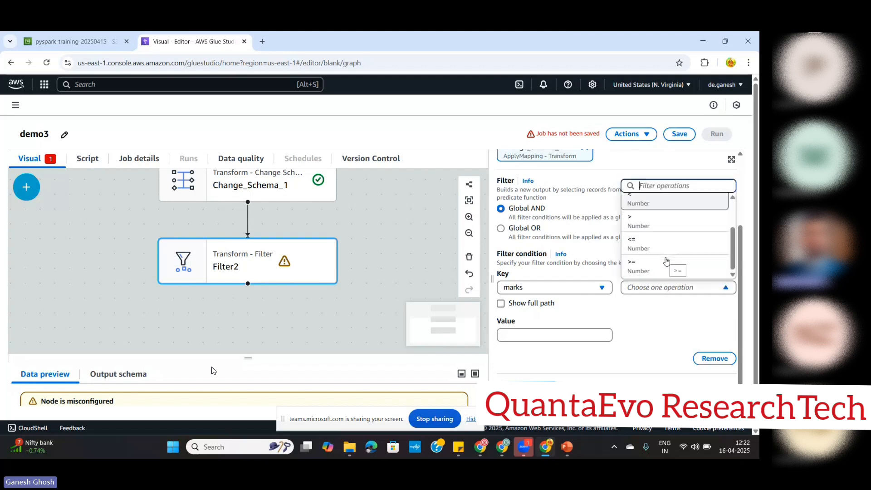
{"action": "left_click", "coordinate": [643, 267]}
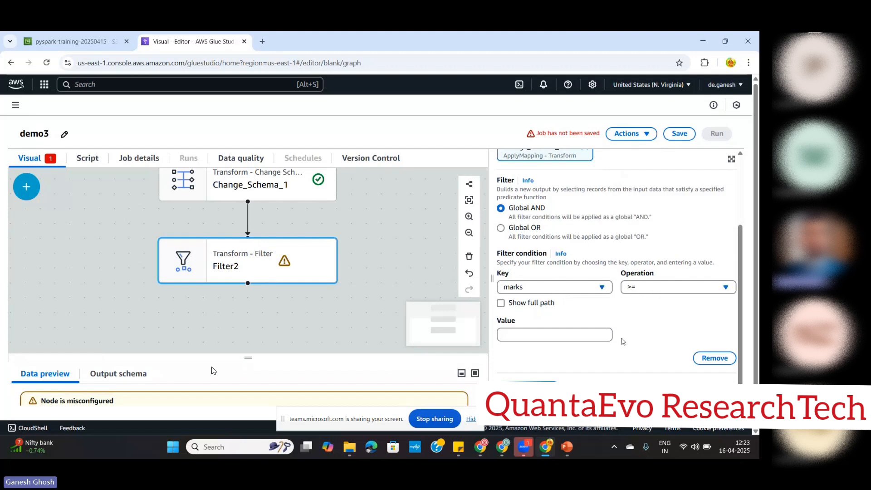
{"action": "left_click", "coordinate": [587, 337]}
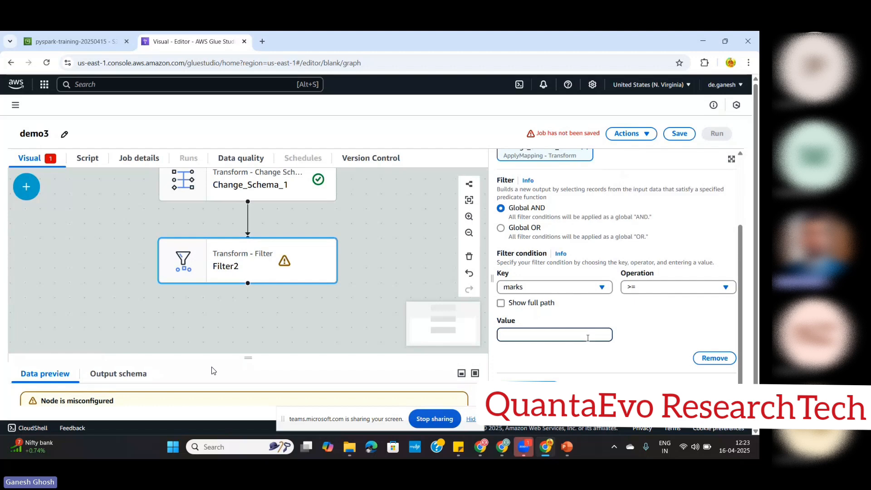
{"action": "type", "text": "45"}
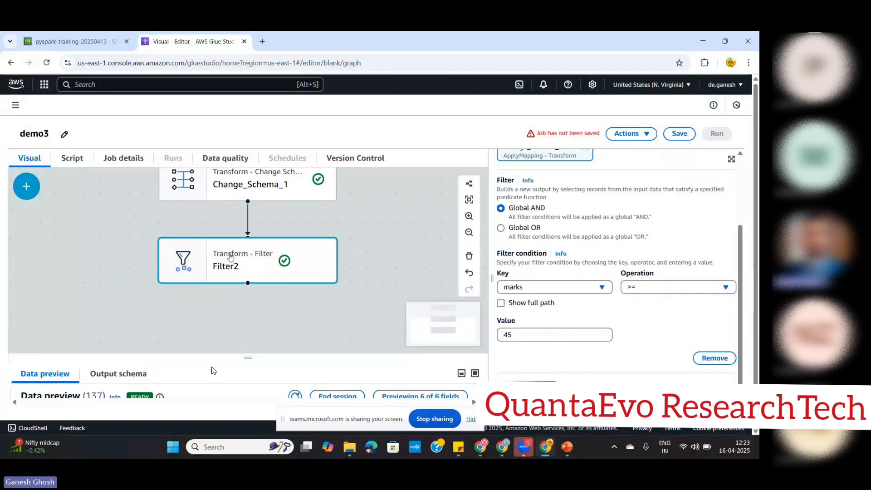
Add an Amazon S3 target node fed by Filter2 to the job graph
{"action": "left_click", "coordinate": [28, 192]}
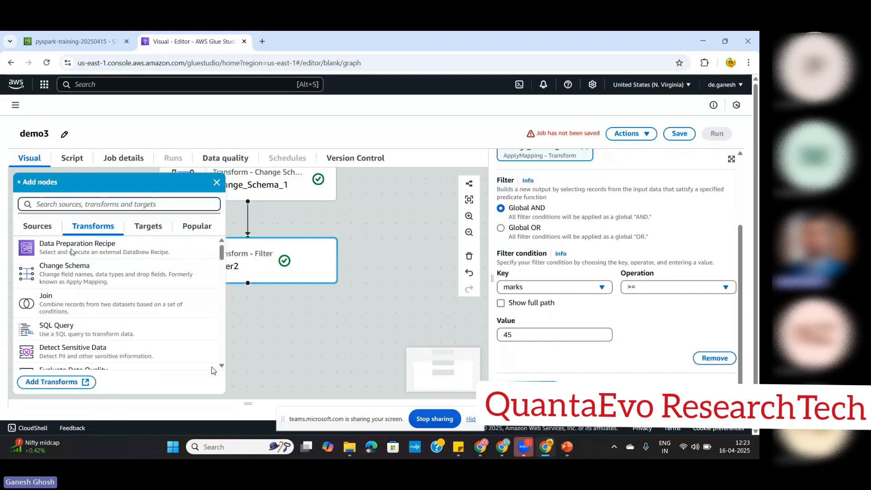
{"action": "scroll", "coordinate": [101, 280], "scroll_direction": "down", "scroll_amount": 1}
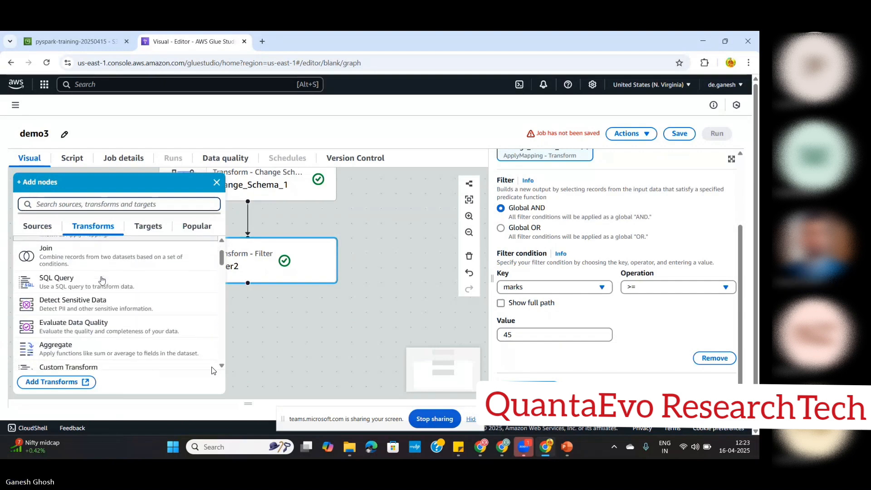
{"action": "scroll", "coordinate": [102, 280], "scroll_direction": "up", "scroll_amount": 1}
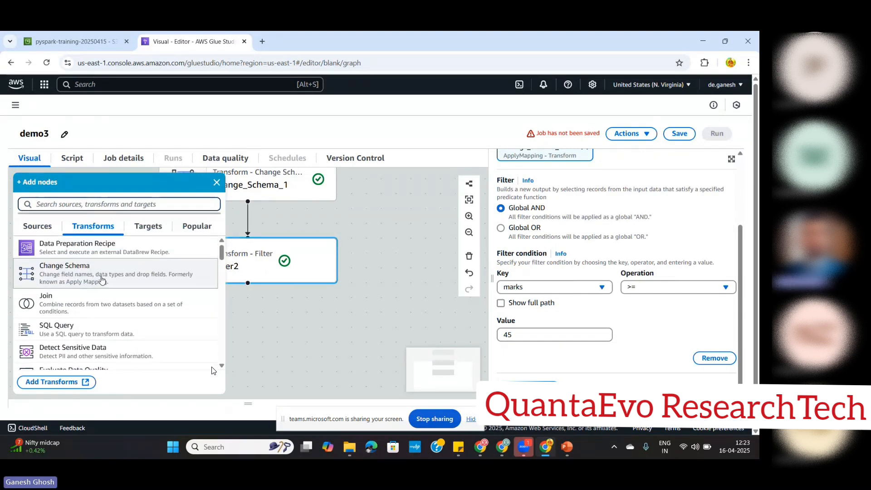
{"action": "left_click", "coordinate": [157, 229]}
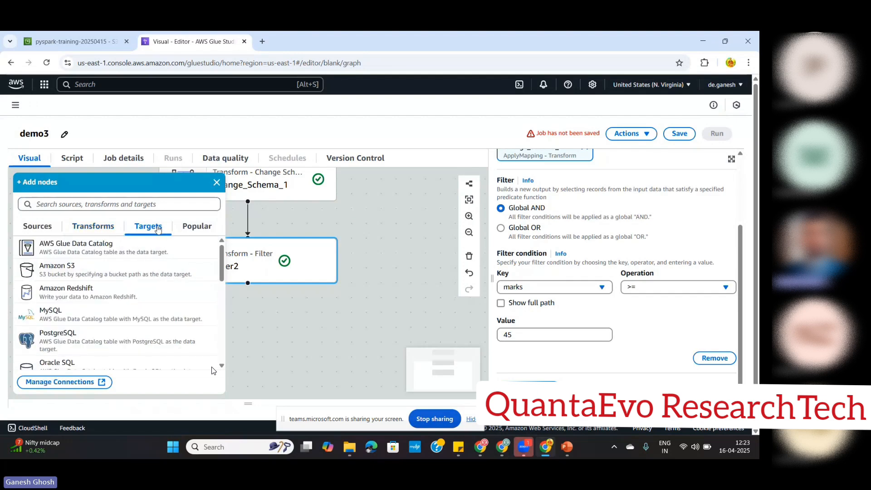
{"action": "left_click", "coordinate": [77, 271]}
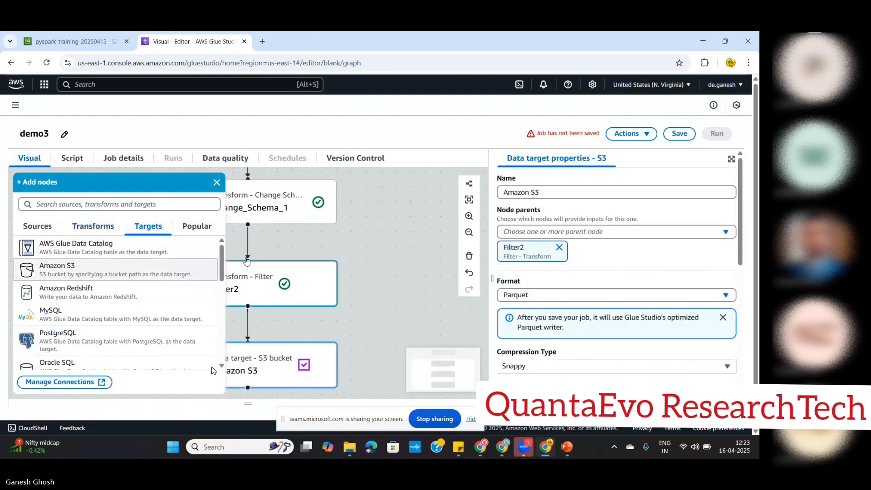
{"action": "left_click", "coordinate": [216, 182]}
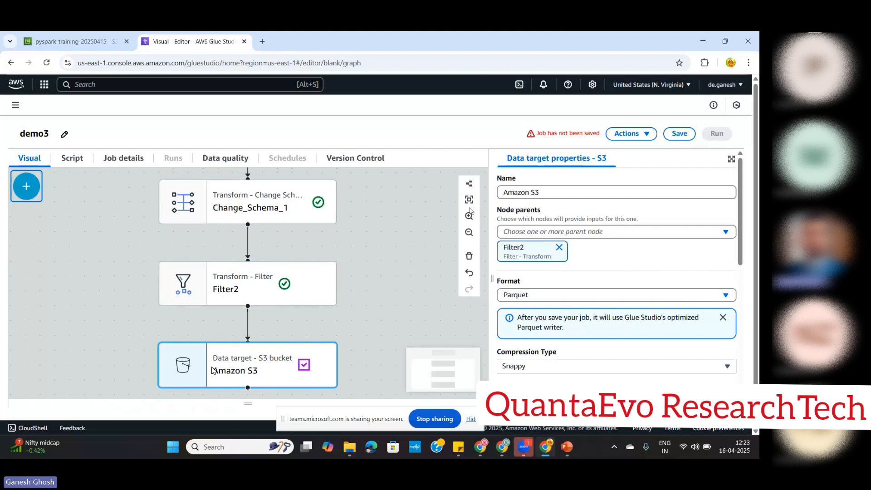
Rename the S3 target node as Amazon_S3_write
{"action": "left_click", "coordinate": [533, 192]}
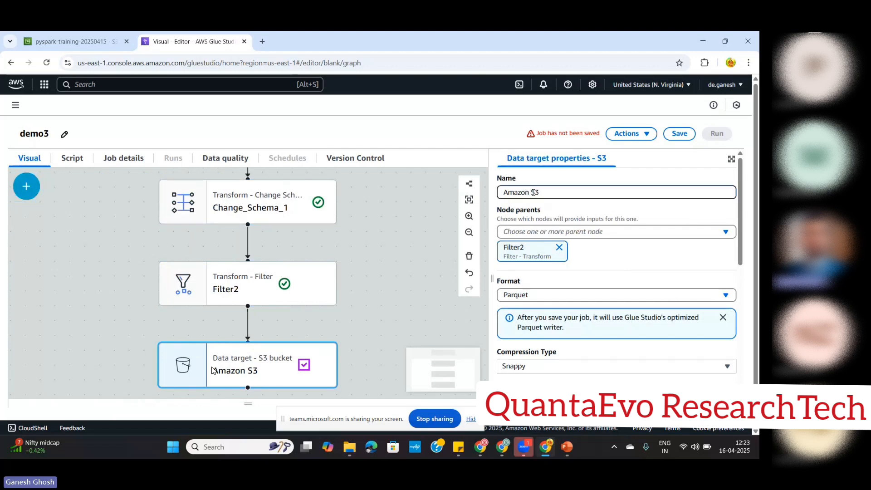
{"action": "key", "text": "BackSpace"}
{"action": "type", "text": "_S3"}
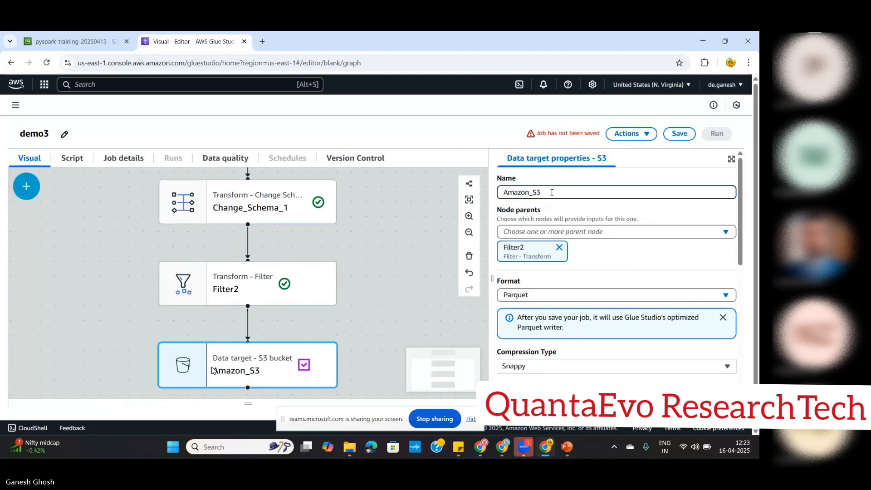
{"action": "type", "text": "_wr"}
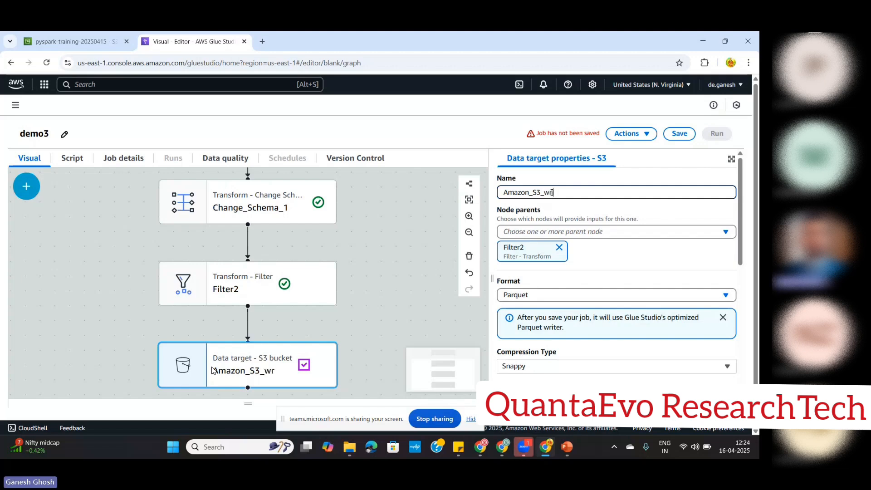
{"action": "type", "text": "ite"}
{"action": "left_click", "coordinate": [664, 218]}
Review the Amazon_S3_write target properties and choose Parquet as its output format
{"action": "scroll", "coordinate": [665, 218], "scroll_direction": "down", "scroll_amount": 1}
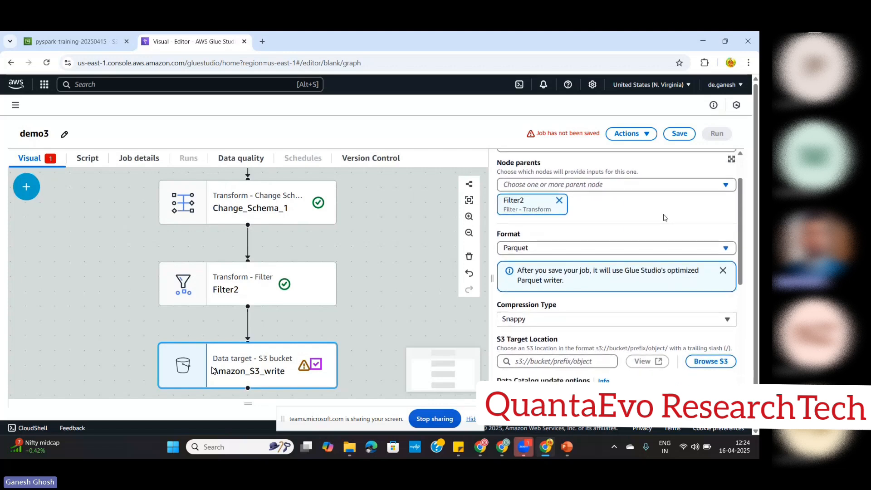
{"action": "scroll", "coordinate": [664, 218], "scroll_direction": "up", "scroll_amount": 1}
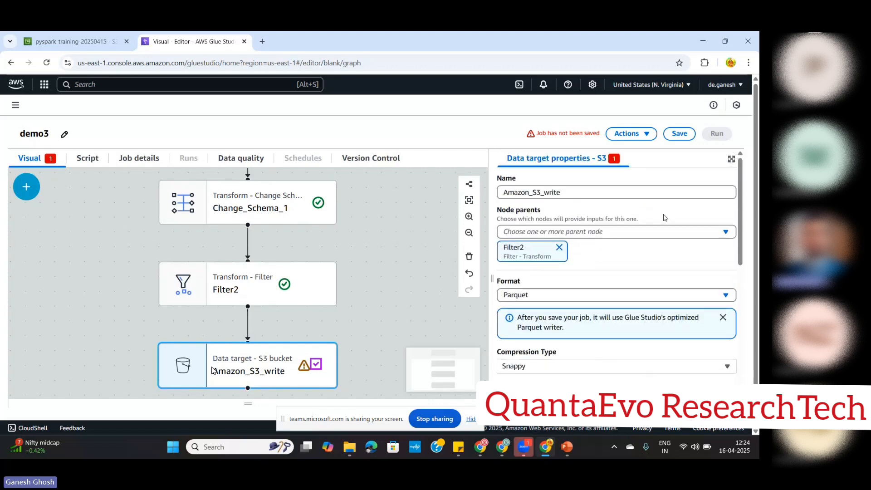
{"action": "scroll", "coordinate": [664, 217], "scroll_direction": "down", "scroll_amount": 2}
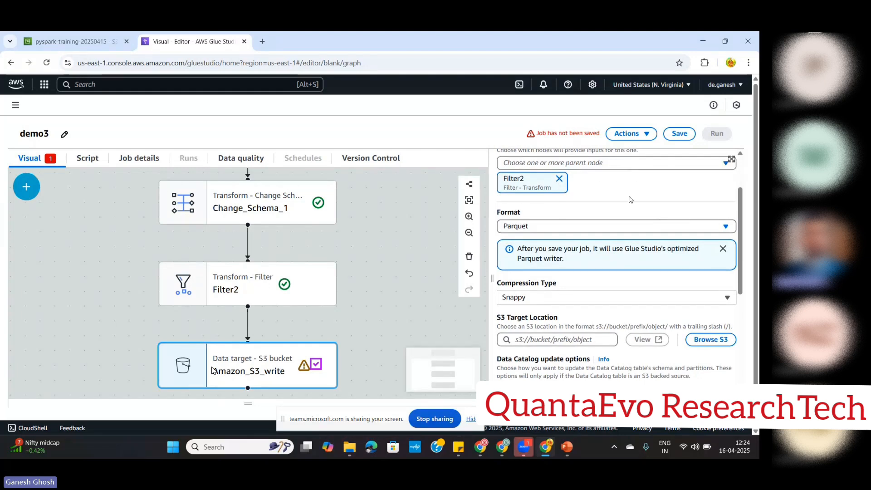
{"action": "scroll", "coordinate": [630, 200], "scroll_direction": "up", "scroll_amount": 2}
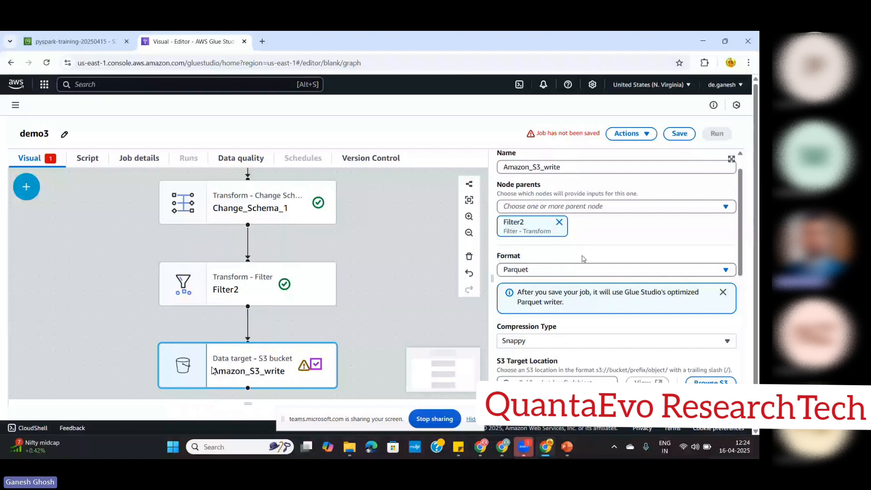
{"action": "left_click", "coordinate": [556, 270]}
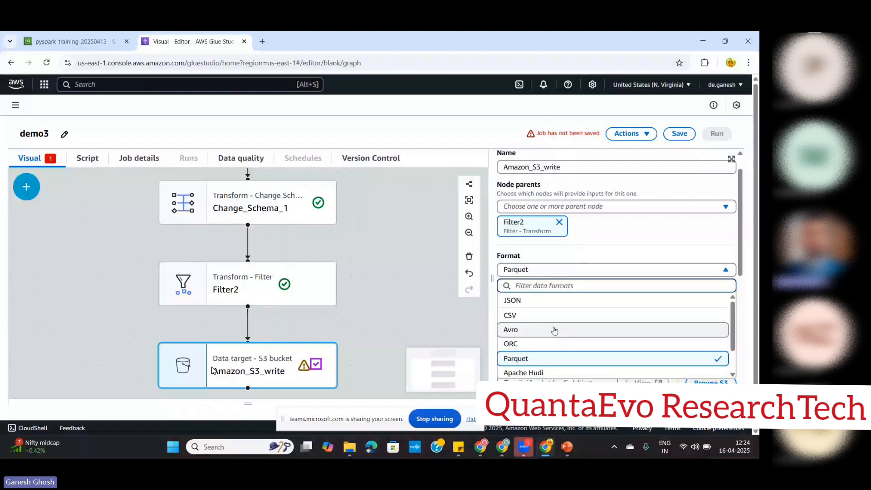
{"action": "left_click", "coordinate": [521, 360]}
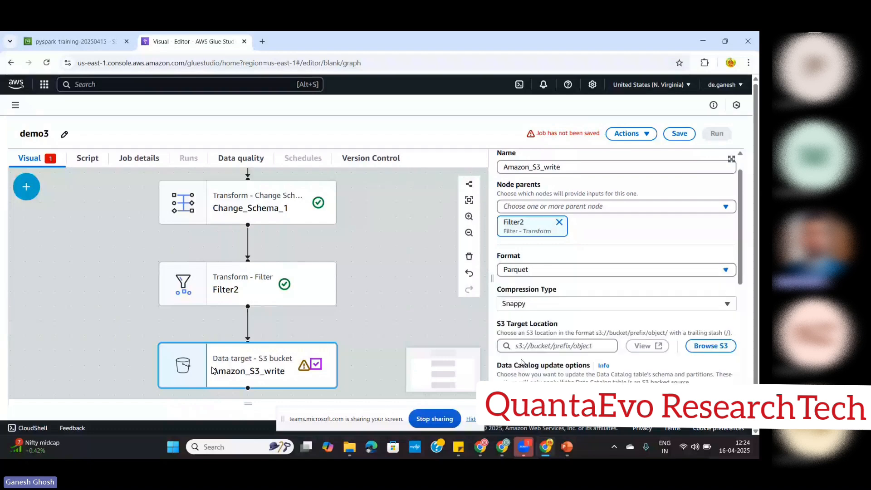
{"action": "scroll", "coordinate": [544, 299], "scroll_direction": "down", "scroll_amount": 1}
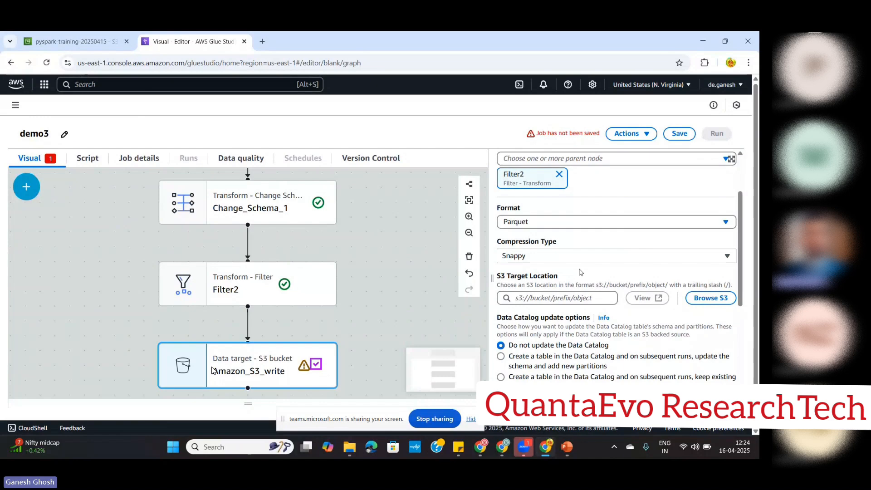
{"action": "left_click", "coordinate": [710, 296]}
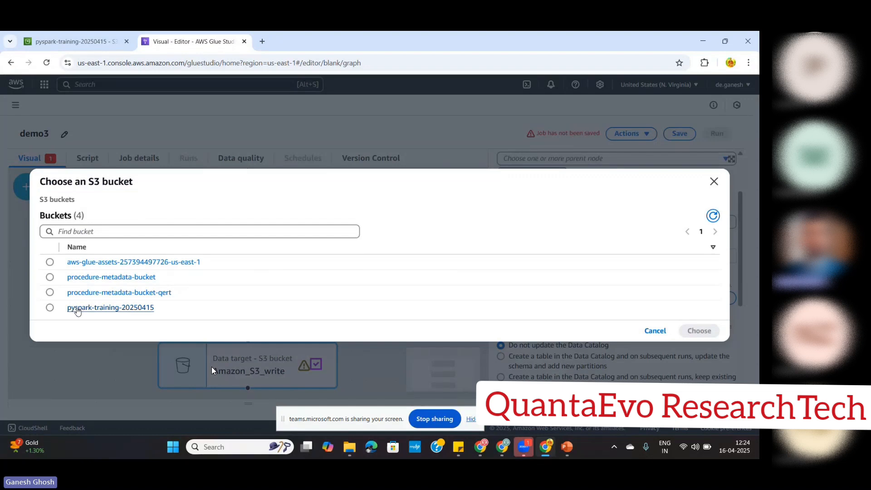
{"action": "left_click", "coordinate": [78, 308]}
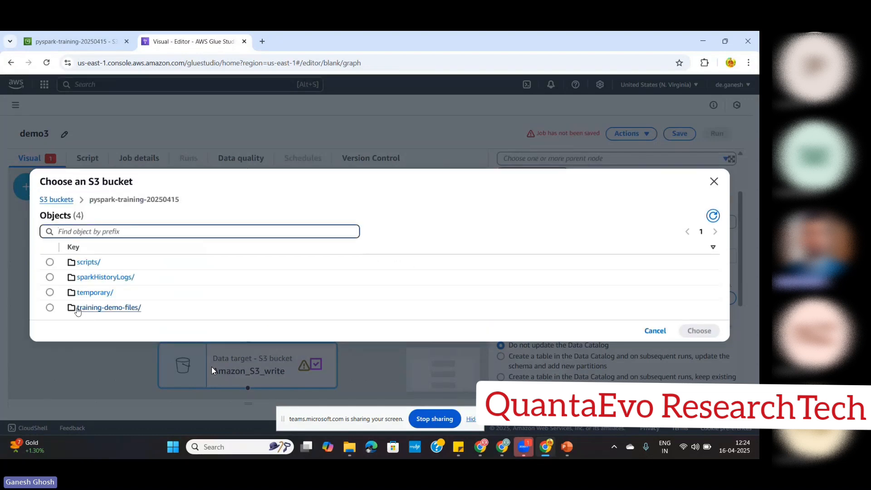
{"action": "left_click", "coordinate": [88, 308]}
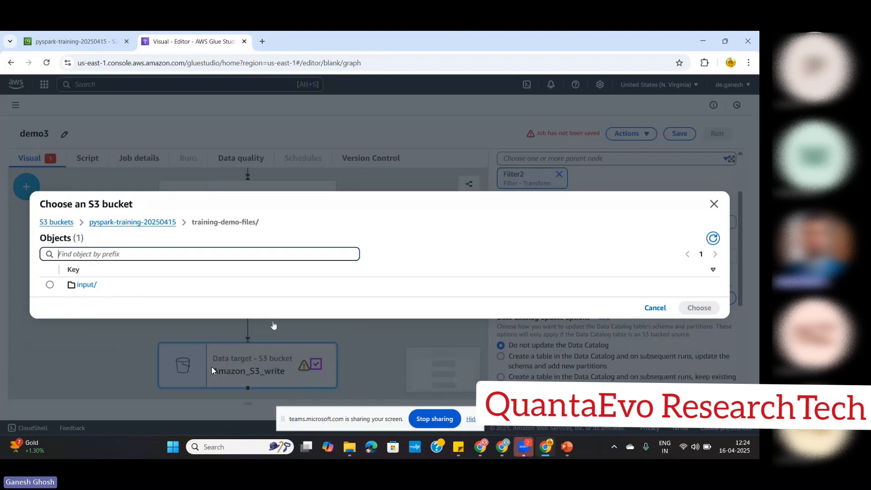
{"action": "left_click", "coordinate": [159, 222]}
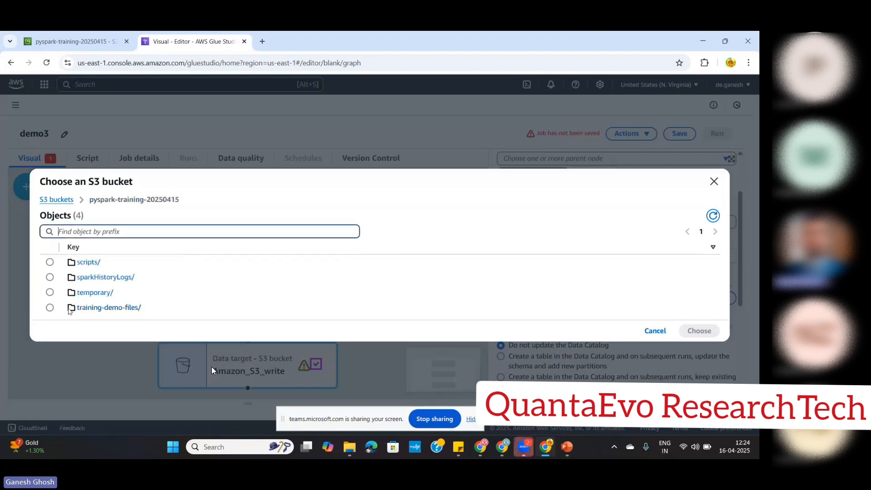
{"action": "left_click", "coordinate": [50, 308]}
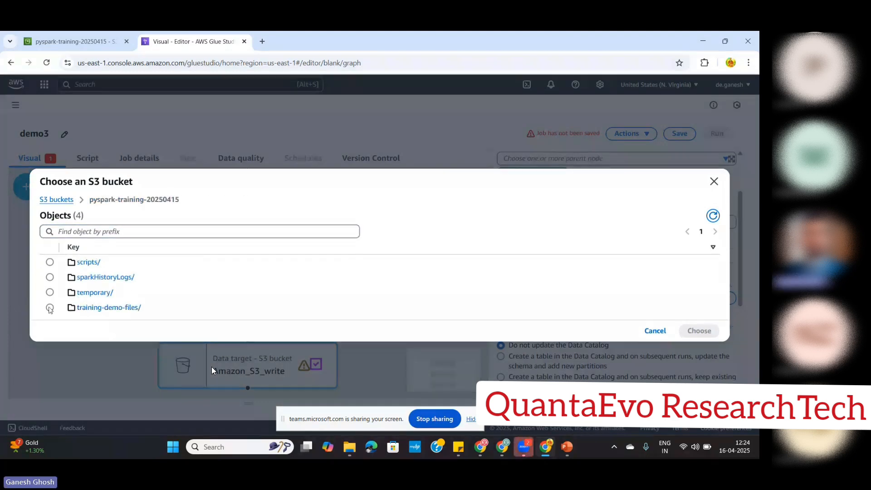
{"action": "left_click", "coordinate": [50, 308]}
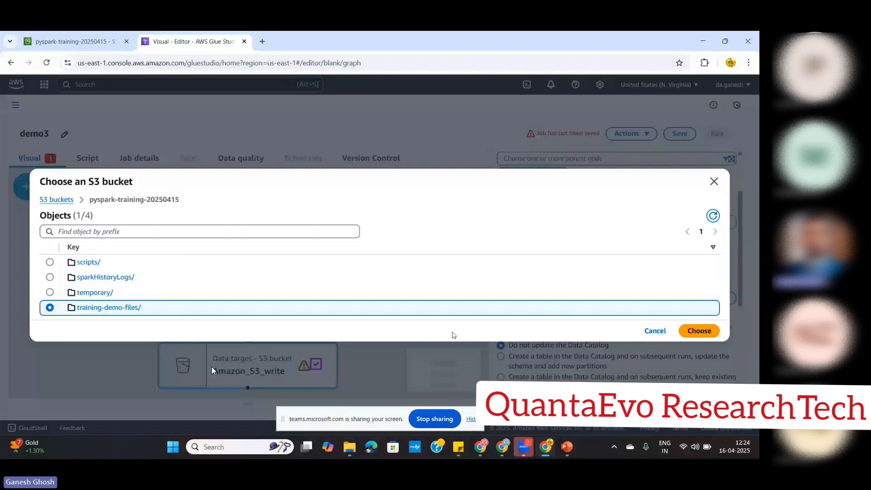
Switch to the S3 console and create a folder named output inside training-demo-files/
{"action": "left_click", "coordinate": [86, 42]}
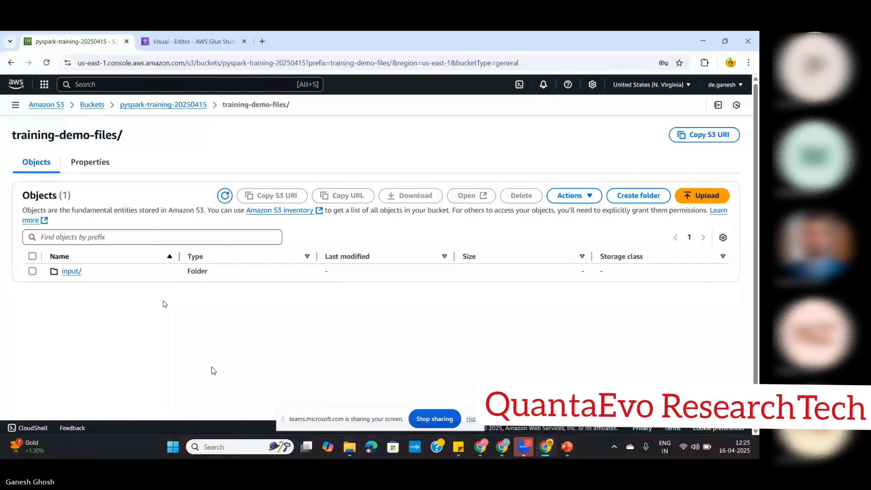
{"action": "left_click", "coordinate": [256, 264]}
{"action": "type", "text": "outp"}
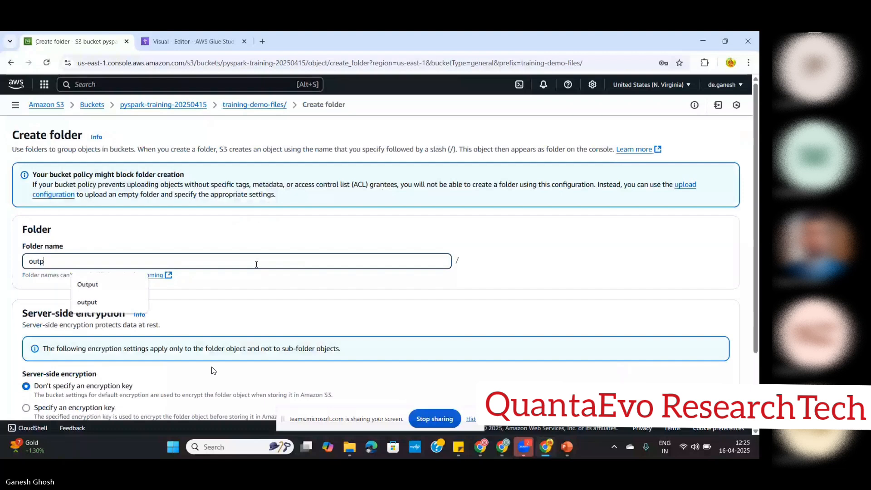
{"action": "type", "text": "u"}
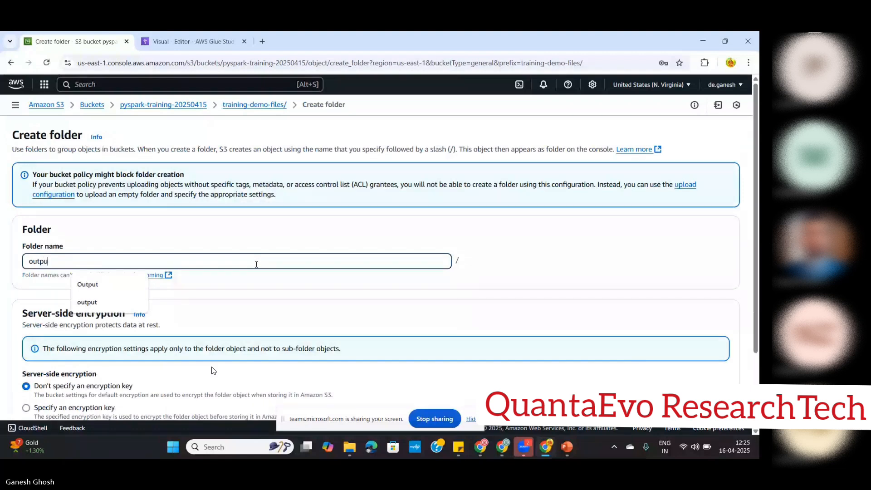
{"action": "type", "text": "t"}
{"action": "scroll", "coordinate": [211, 370], "scroll_direction": "down", "scroll_amount": 2}
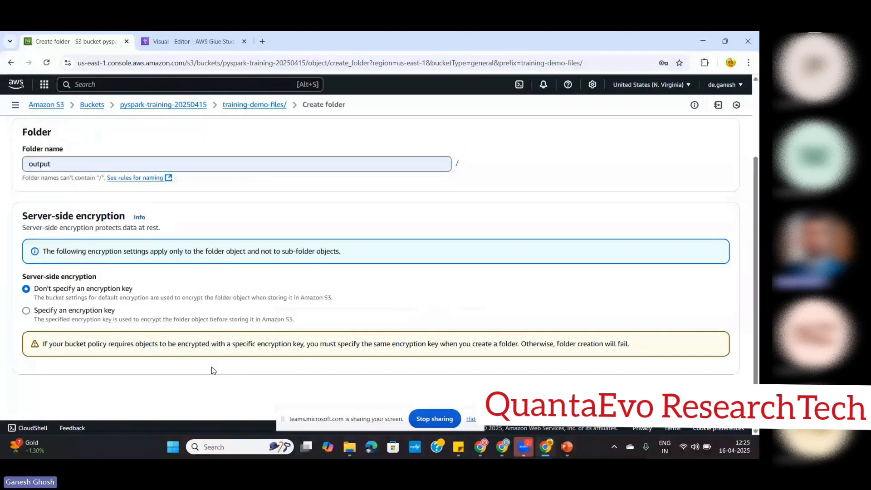
{"action": "key", "text": "Return"}
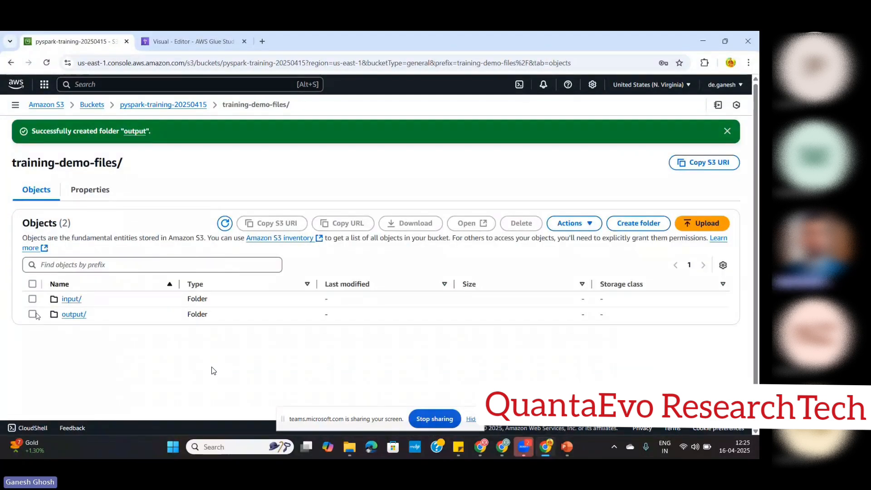
Copy the S3 URI of the output/ folder and enter it as the Amazon_S3_write node's S3 target location in Glue Studio
{"action": "left_click", "coordinate": [35, 314]}
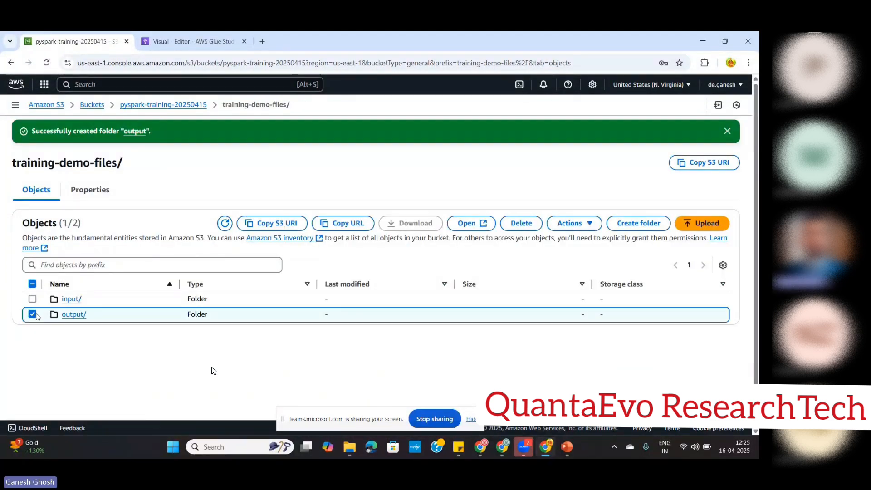
{"action": "left_click", "coordinate": [276, 226]}
{"action": "left_click", "coordinate": [203, 41]}
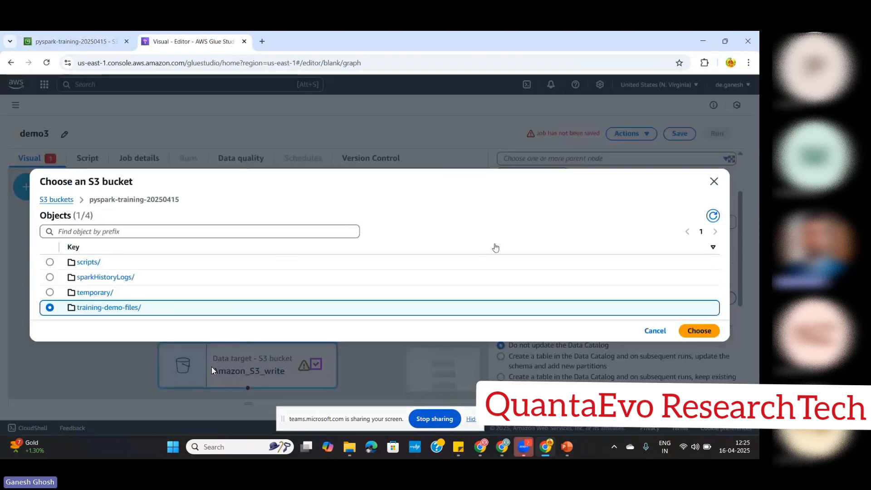
{"action": "left_click", "coordinate": [714, 184]}
{"action": "left_click", "coordinate": [549, 299]}
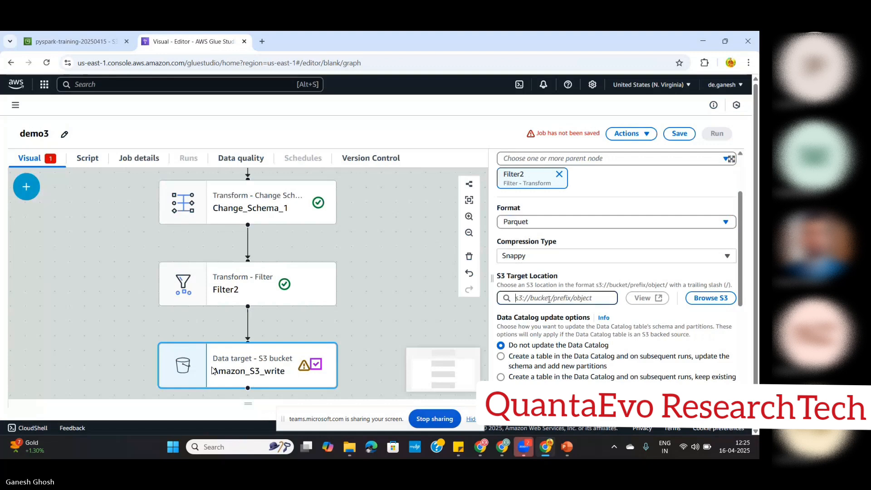
{"action": "key", "text": "ctrl+v"}
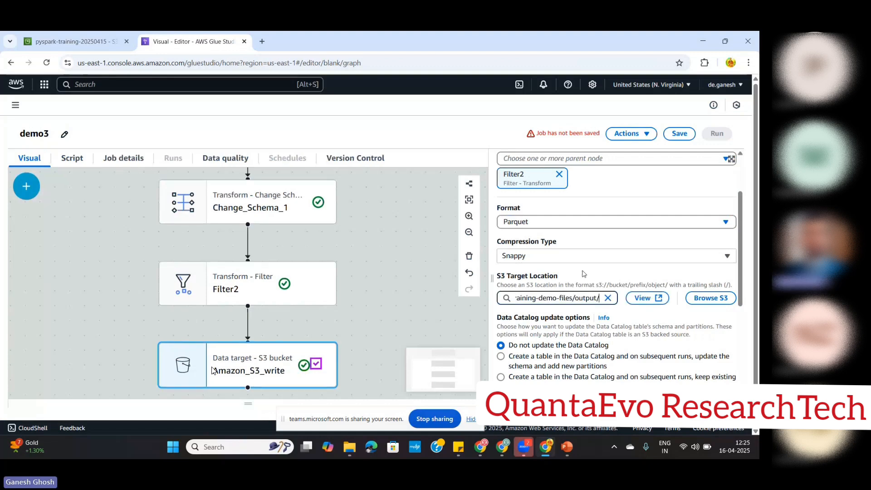
{"action": "left_click", "coordinate": [585, 273]}
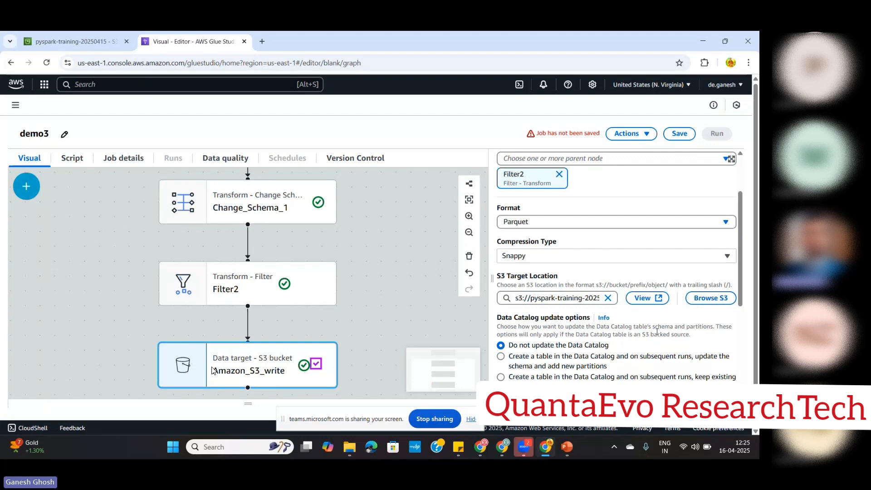
Add a partition key on the course column to the Amazon_S3_write target
{"action": "scroll", "coordinate": [656, 332], "scroll_direction": "down", "scroll_amount": 4}
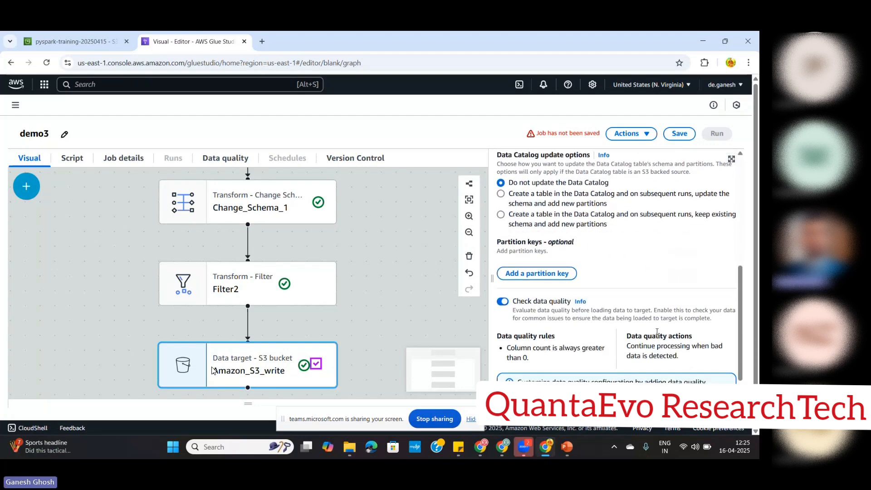
{"action": "left_click", "coordinate": [537, 274]}
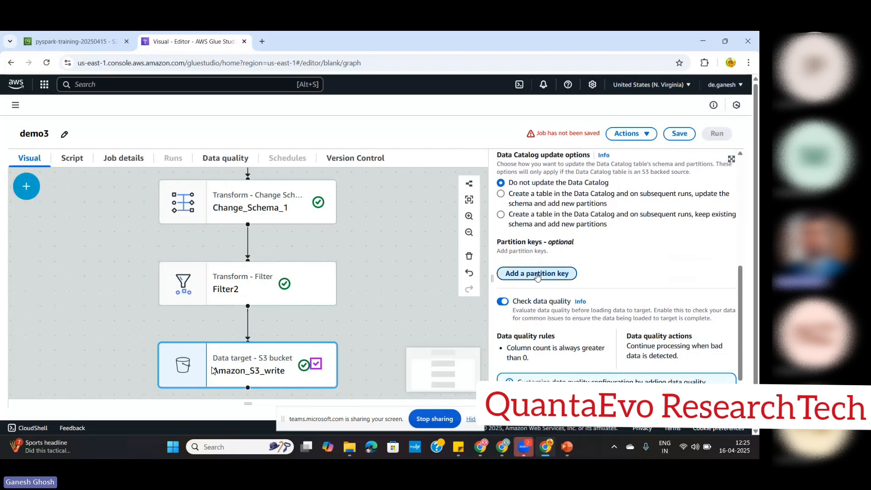
{"action": "scroll", "coordinate": [593, 254], "scroll_direction": "down", "scroll_amount": 1}
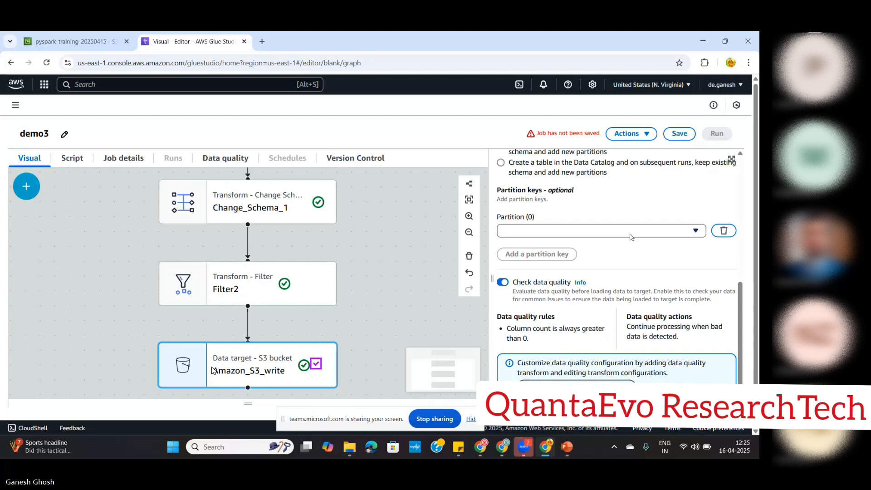
{"action": "left_click", "coordinate": [630, 236]}
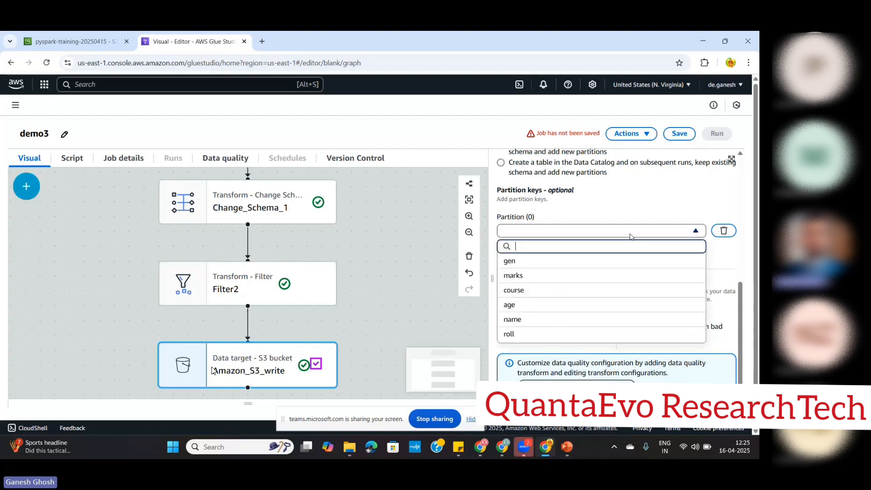
{"action": "left_click", "coordinate": [553, 298]}
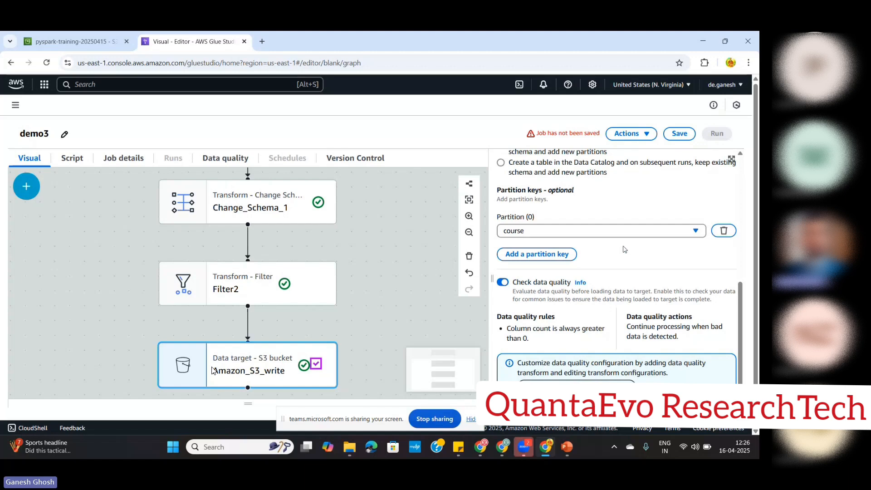
{"action": "left_click", "coordinate": [647, 232]}
{"action": "left_click", "coordinate": [647, 232]}
{"action": "left_click", "coordinate": [648, 232]}
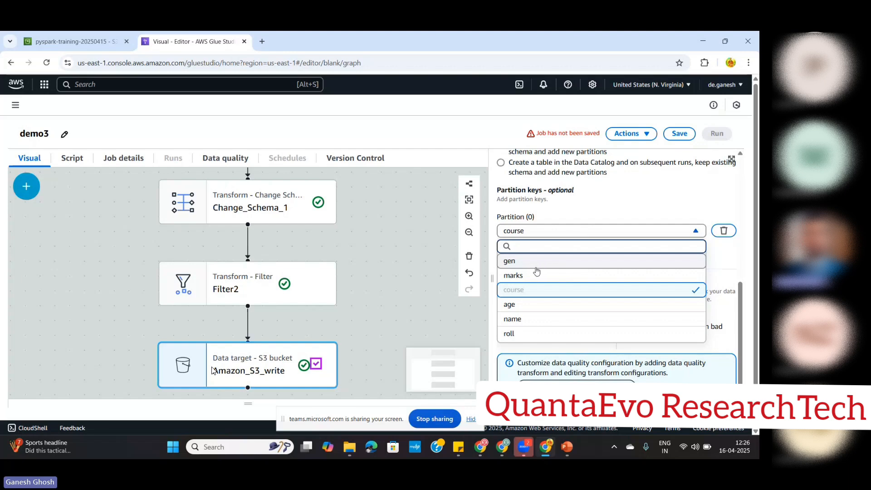
{"action": "left_click", "coordinate": [601, 208]}
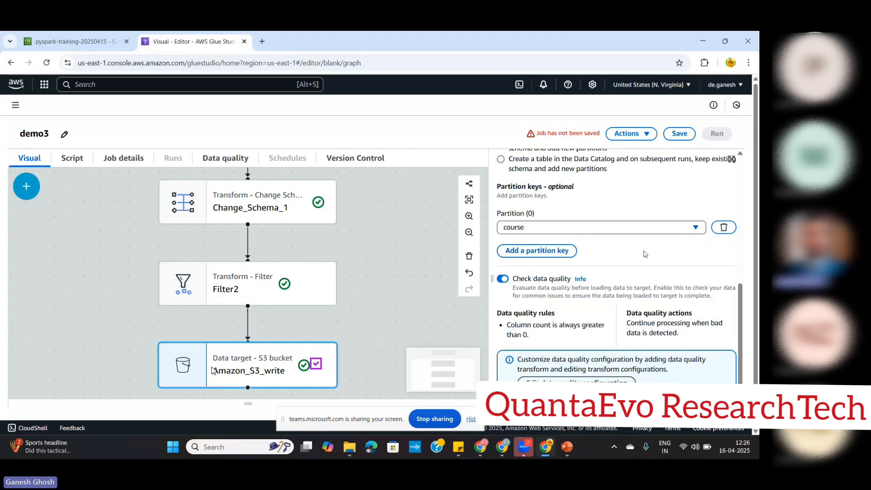
Save the demo3 job and dismiss the notification
{"action": "scroll", "coordinate": [645, 253], "scroll_direction": "up", "scroll_amount": 5}
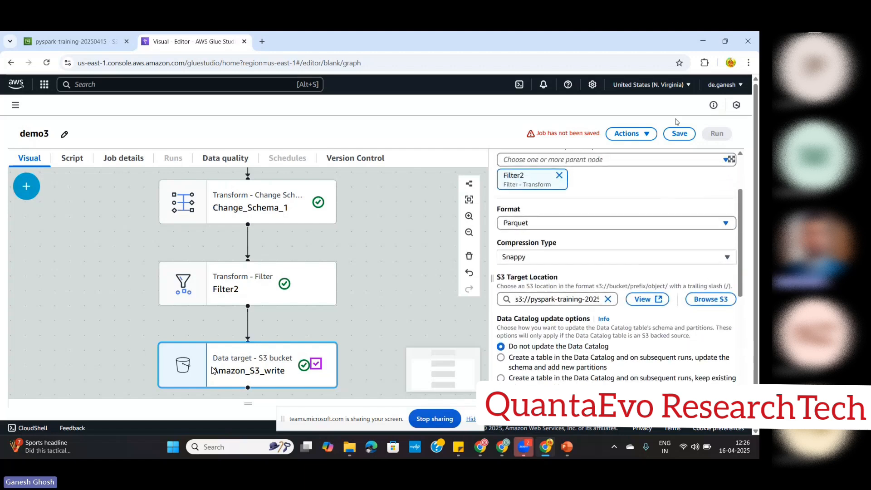
{"action": "left_click", "coordinate": [674, 135]}
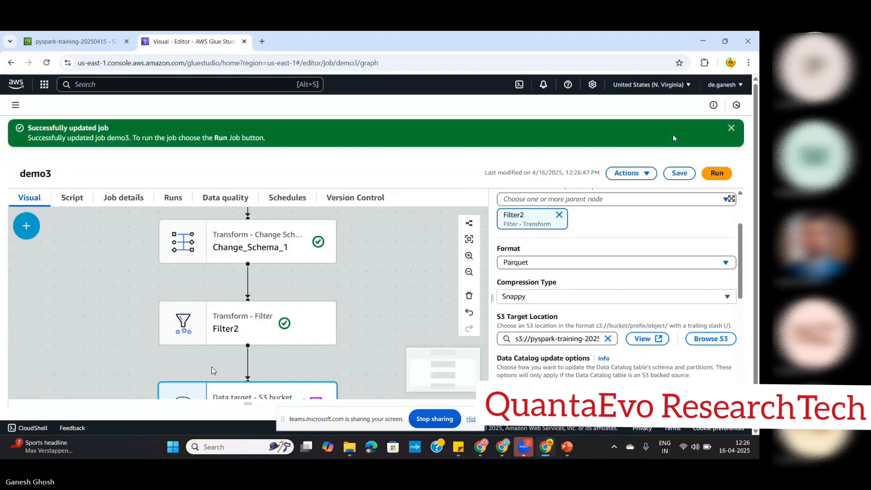
{"action": "left_click", "coordinate": [731, 129]}
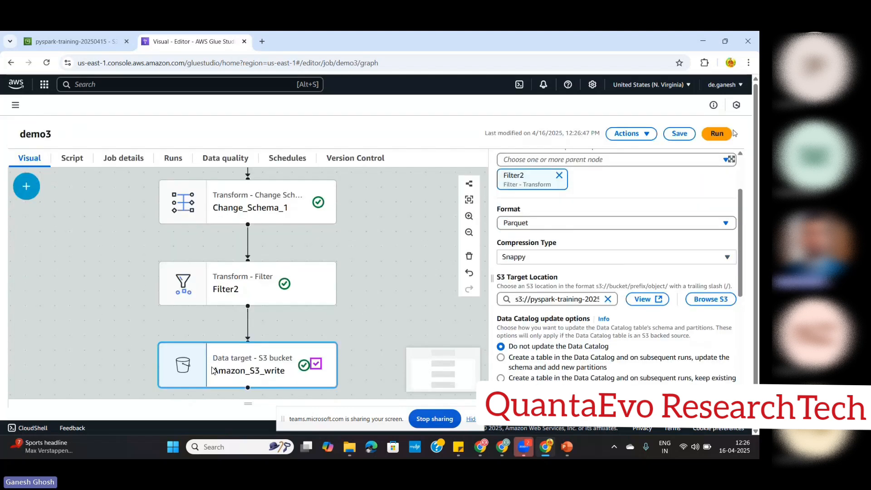
Review the job graph from source to target and the script generated for its nodes
{"action": "scroll", "coordinate": [438, 289], "scroll_direction": "up", "scroll_amount": 2}
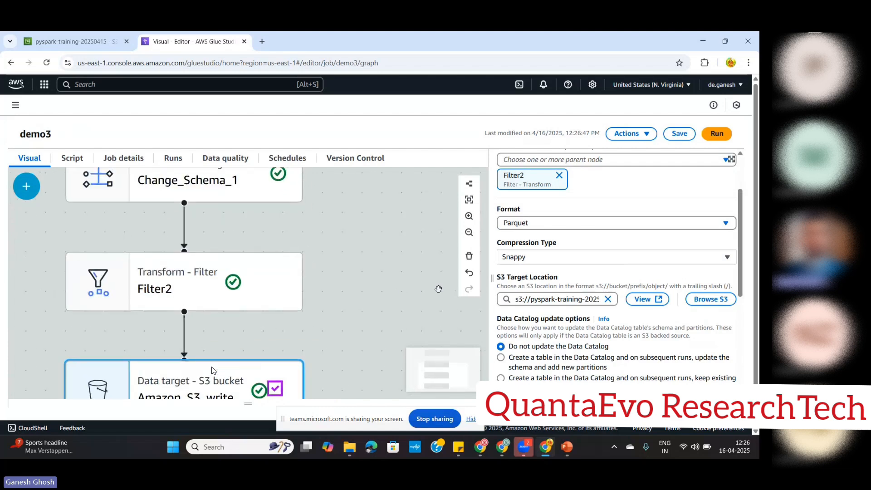
{"action": "scroll", "coordinate": [438, 289], "scroll_direction": "down", "scroll_amount": 2}
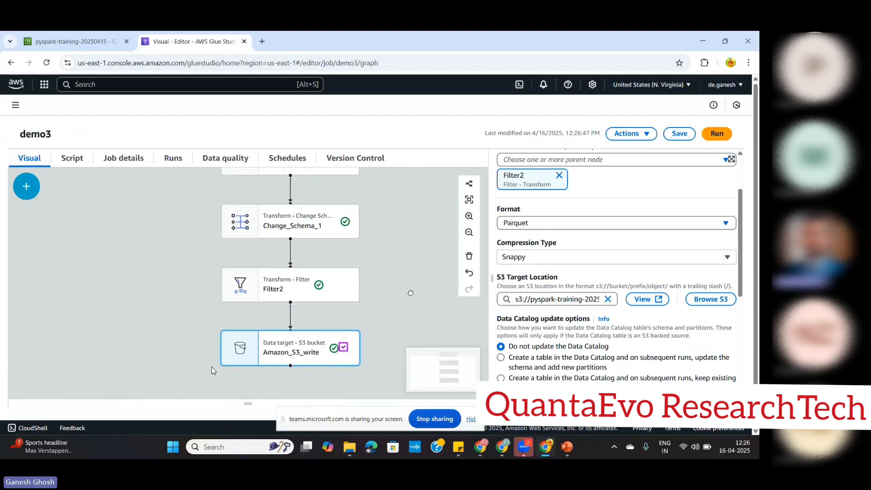
{"action": "left_click_drag", "start_coordinate": [408, 275], "coordinate": [394, 290]}
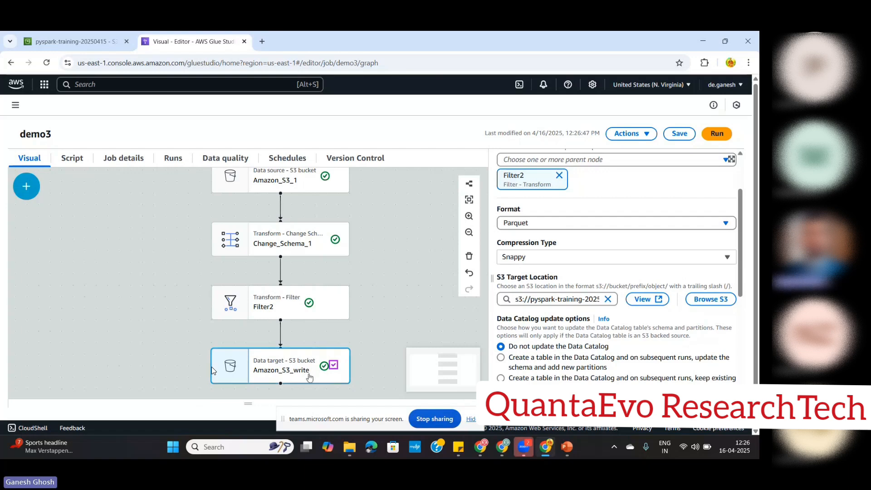
{"action": "left_click", "coordinate": [78, 164]}
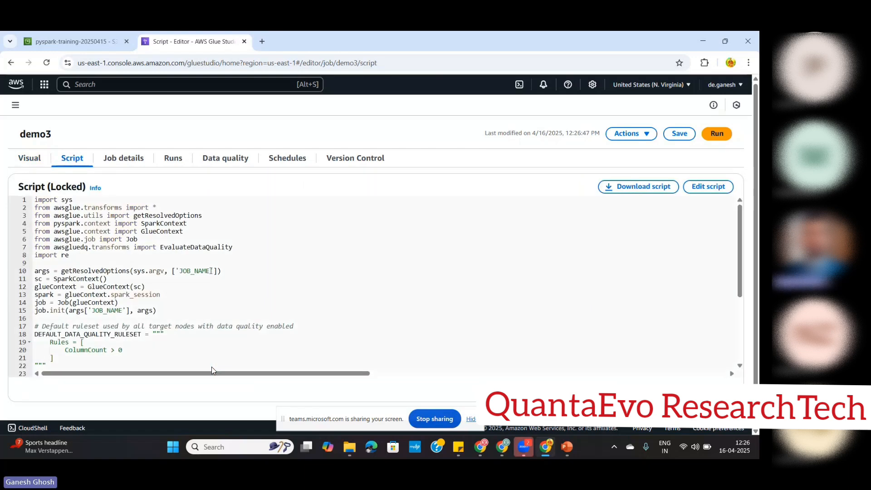
{"action": "scroll", "coordinate": [211, 271], "scroll_direction": "down", "scroll_amount": 1}
{"action": "scroll", "coordinate": [211, 271], "scroll_direction": "up", "scroll_amount": 1}
{"action": "scroll", "coordinate": [211, 271], "scroll_direction": "down", "scroll_amount": 3}
{"action": "left_click", "coordinate": [30, 159]}
{"action": "left_click", "coordinate": [77, 160]}
{"action": "scroll", "coordinate": [246, 272], "scroll_direction": "down", "scroll_amount": 3}
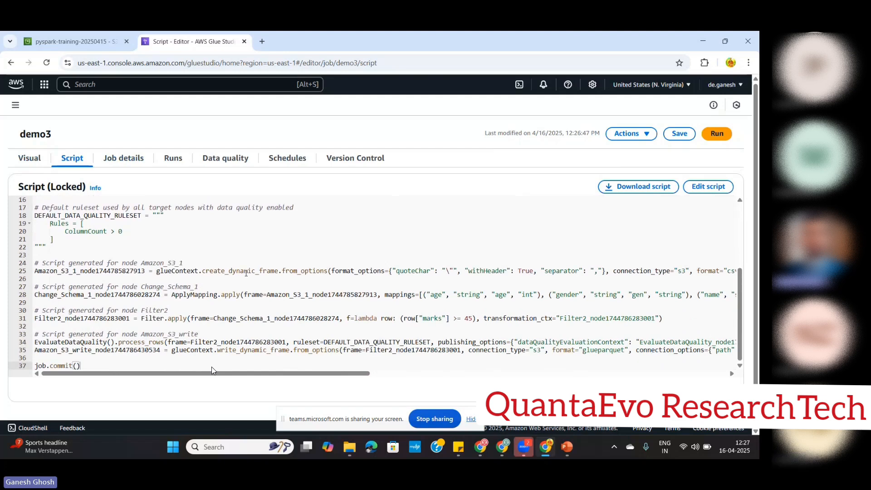
Examine the create_dynamic_frame call in the code generated for the Amazon_S3_1 source node
{"action": "left_click", "coordinate": [159, 326]}
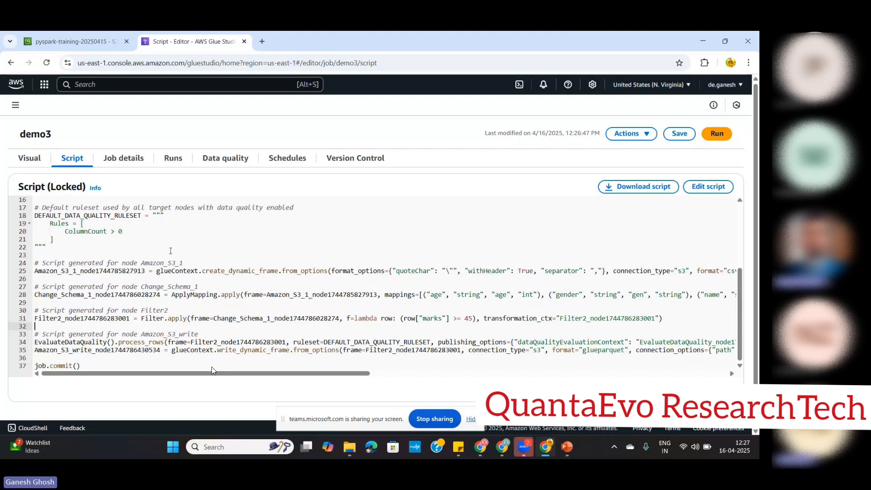
{"action": "left_click", "coordinate": [186, 241]}
{"action": "double_click", "coordinate": [227, 271]}
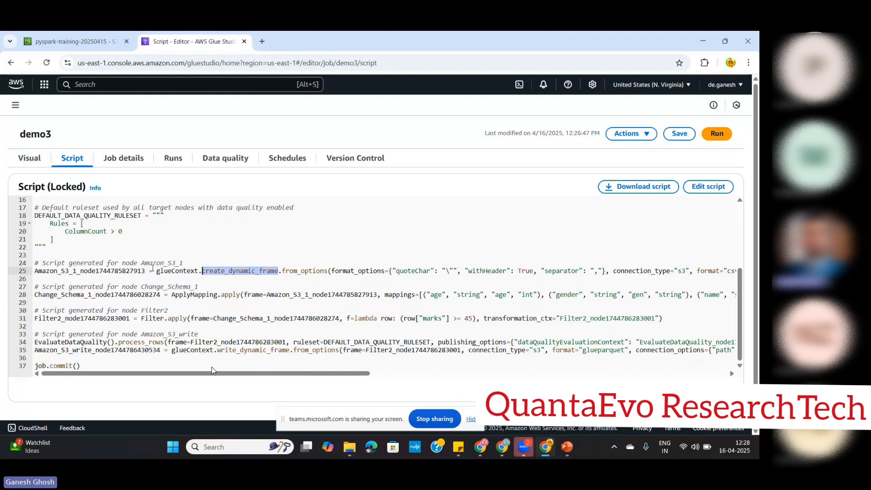
{"action": "left_click", "coordinate": [196, 263]}
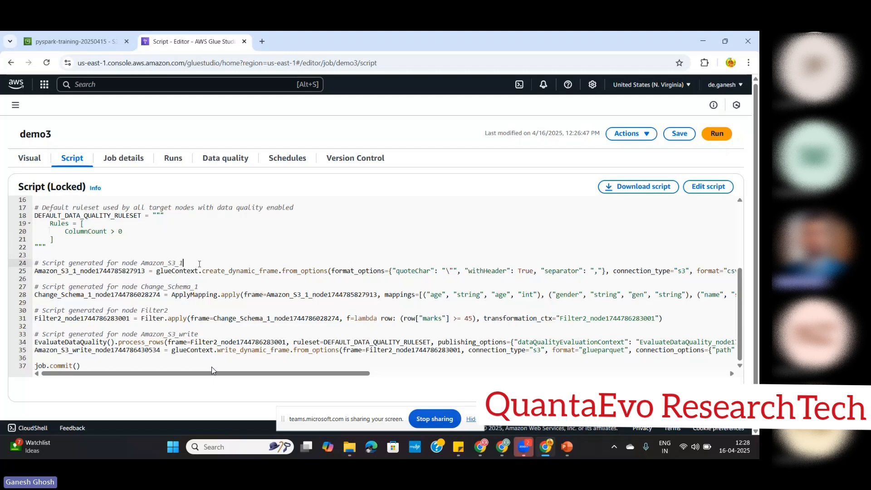
{"action": "left_click", "coordinate": [255, 275]}
{"action": "double_click", "coordinate": [235, 272]}
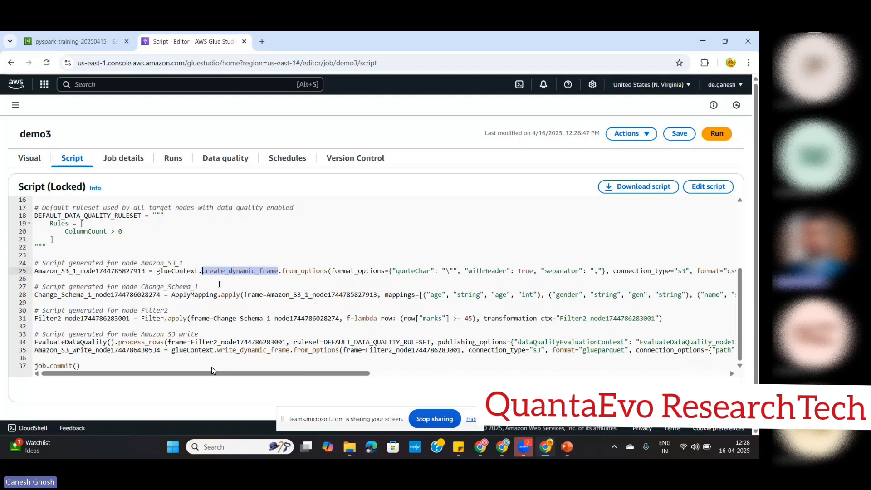
{"action": "left_click", "coordinate": [219, 284]}
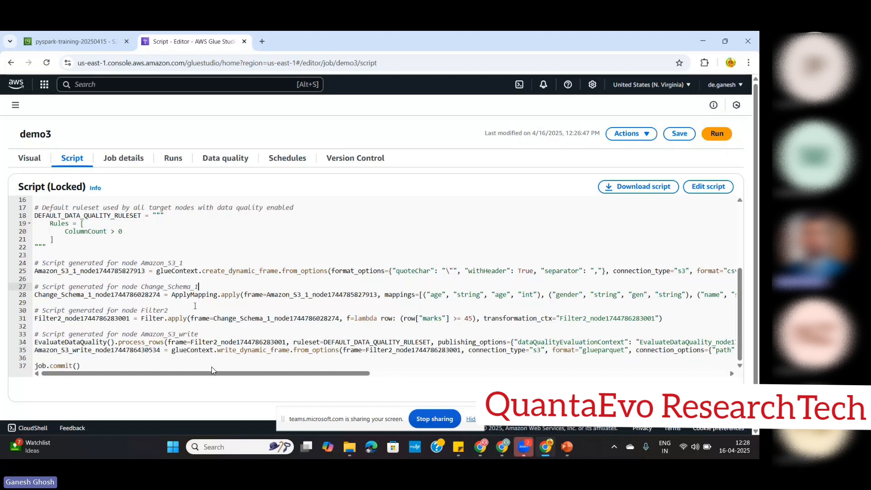
{"action": "left_click", "coordinate": [173, 301]}
Set the requested number of workers to 2 in the demo3 job details
{"action": "left_click", "coordinate": [122, 158]}
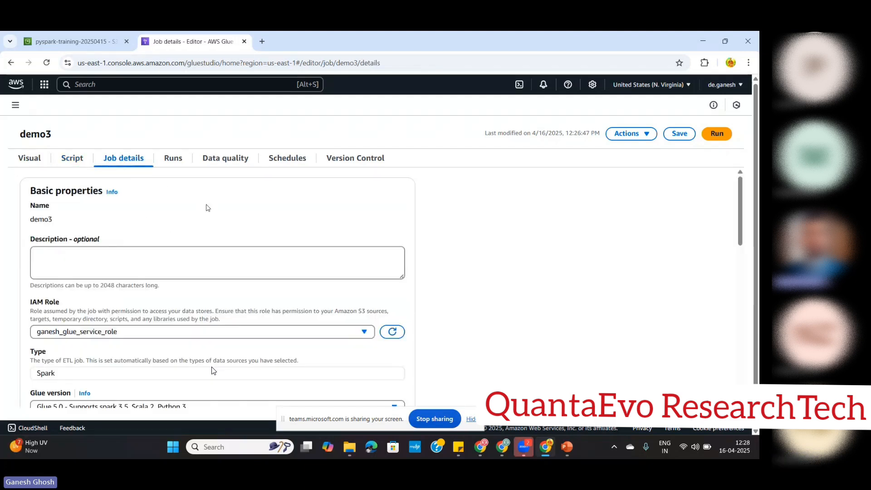
{"action": "scroll", "coordinate": [207, 208], "scroll_direction": "down", "scroll_amount": 2}
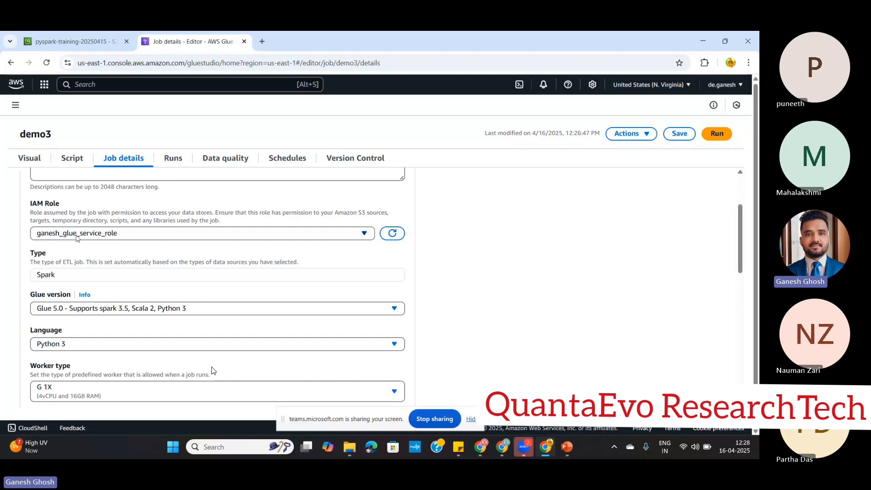
{"action": "scroll", "coordinate": [212, 371], "scroll_direction": "down", "scroll_amount": 2}
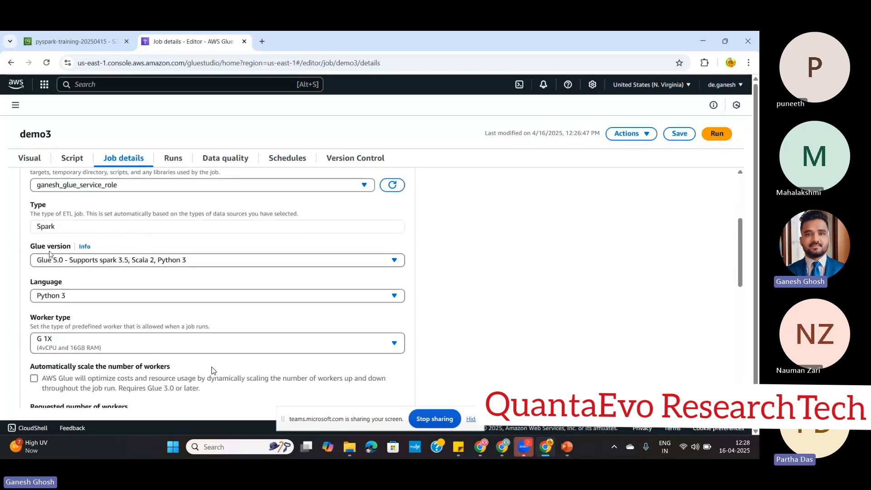
{"action": "scroll", "coordinate": [113, 268], "scroll_direction": "down", "scroll_amount": 2}
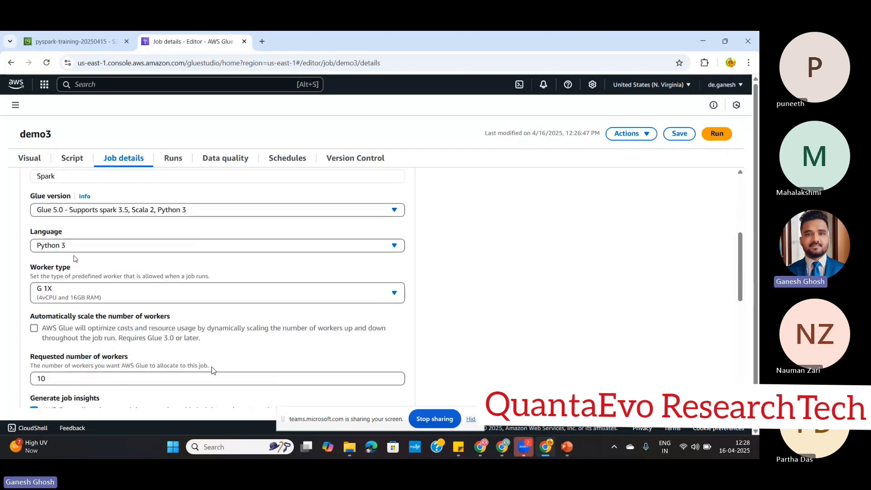
{"action": "scroll", "coordinate": [124, 276], "scroll_direction": "down", "scroll_amount": 2}
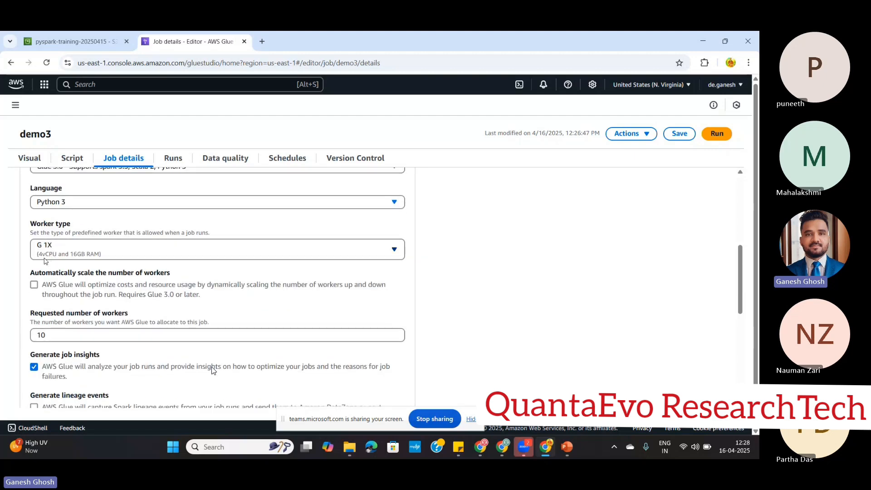
{"action": "scroll", "coordinate": [166, 262], "scroll_direction": "down", "scroll_amount": 1}
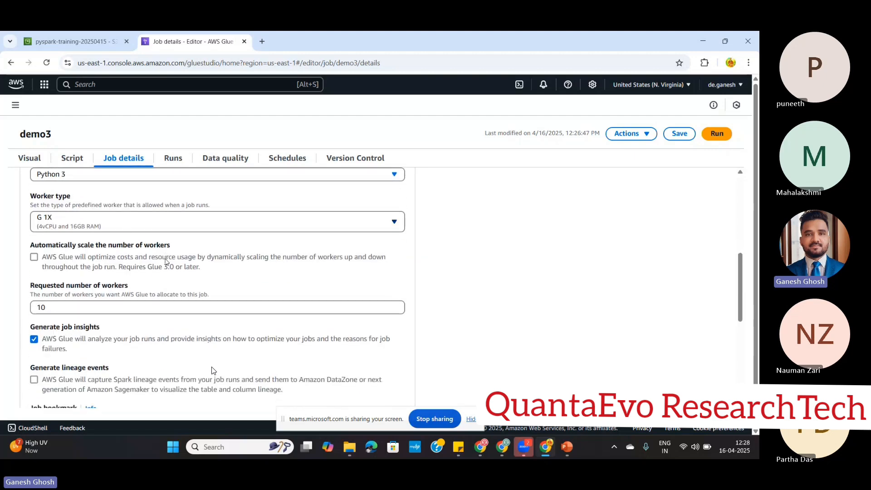
{"action": "scroll", "coordinate": [167, 262], "scroll_direction": "down", "scroll_amount": 2}
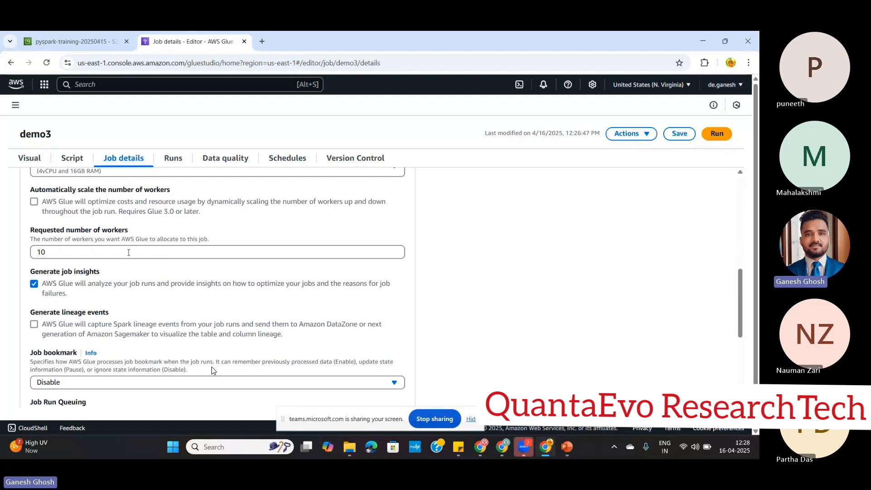
{"action": "left_click", "coordinate": [126, 253]}
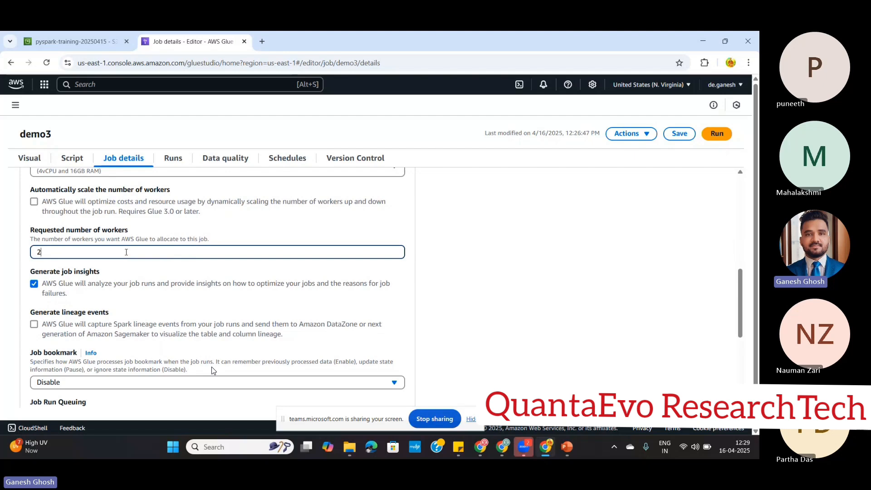
{"action": "left_click", "coordinate": [178, 226]}
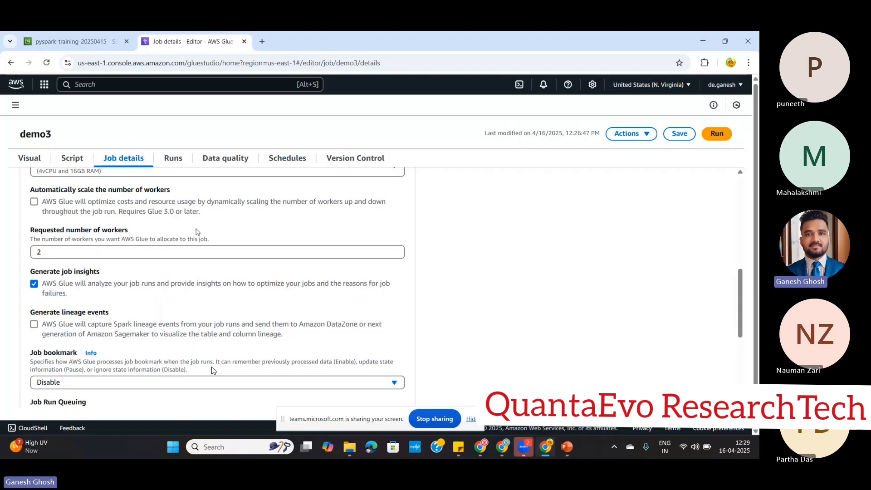
Set the job timeout to 5 minutes
{"action": "scroll", "coordinate": [196, 232], "scroll_direction": "down", "scroll_amount": 1}
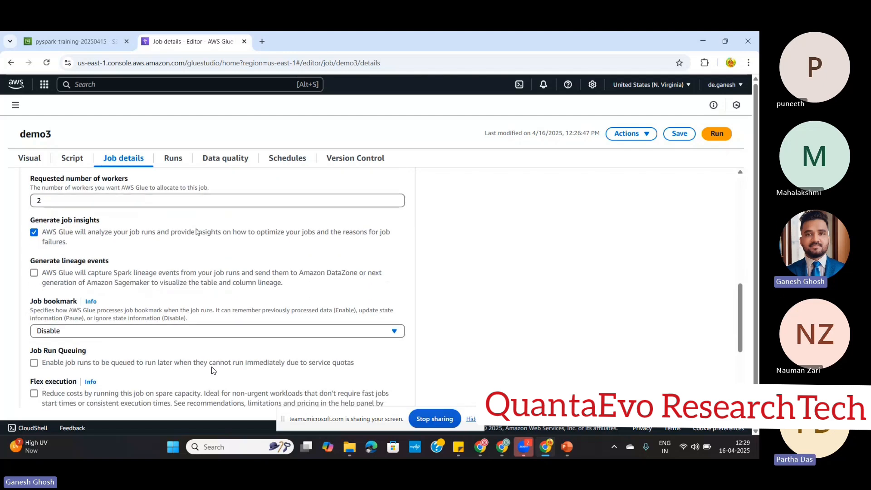
{"action": "scroll", "coordinate": [144, 279], "scroll_direction": "down", "scroll_amount": 2}
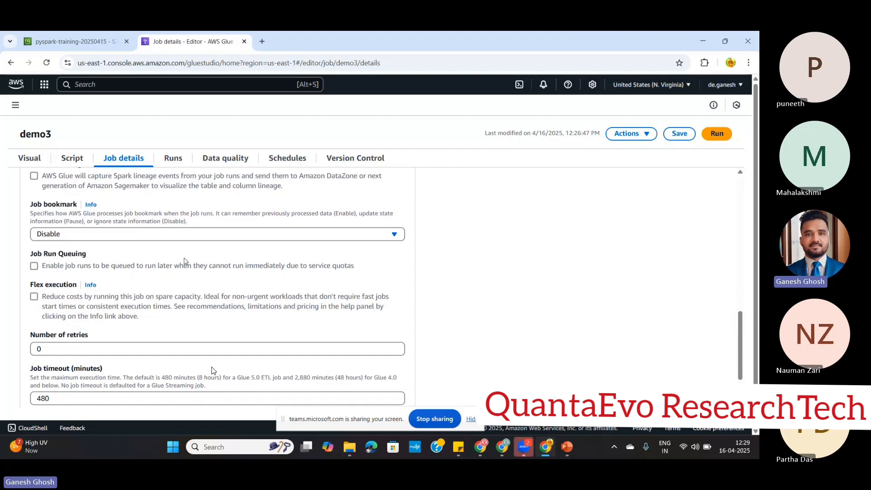
{"action": "scroll", "coordinate": [185, 260], "scroll_direction": "down", "scroll_amount": 2}
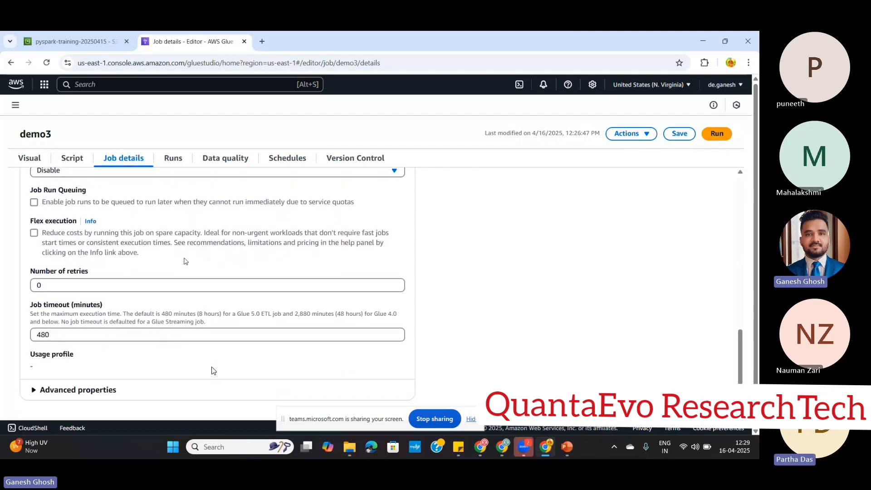
{"action": "left_click", "coordinate": [77, 336]}
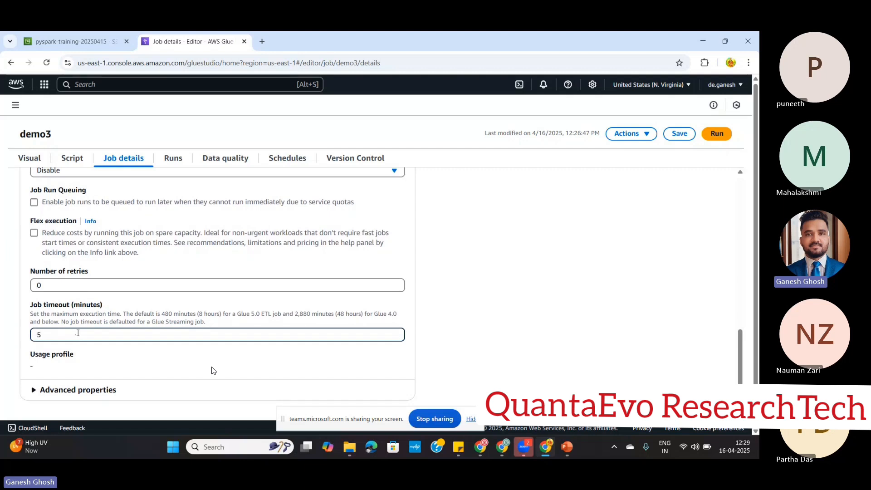
{"action": "left_click", "coordinate": [130, 303]}
In the advanced properties, set the script path to the scripts/ folder of the pyspark-training-20250415 bucket
{"action": "scroll", "coordinate": [130, 303], "scroll_direction": "down", "scroll_amount": 1}
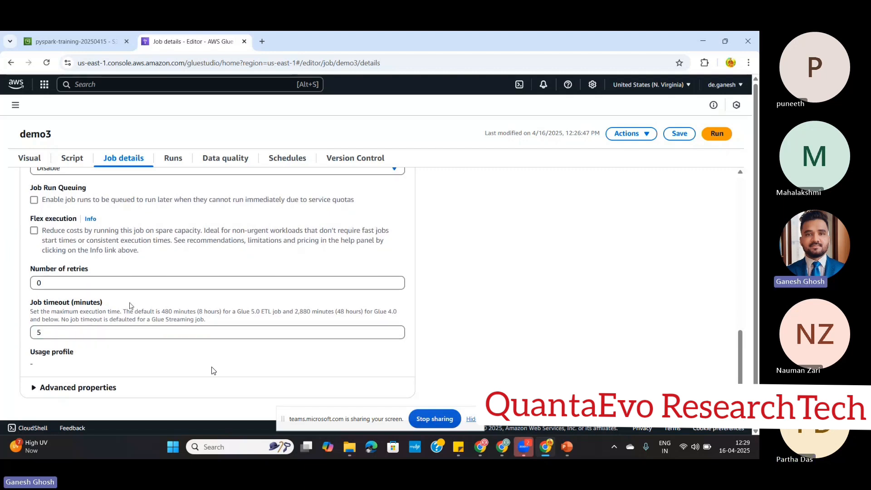
{"action": "left_click", "coordinate": [84, 391]}
{"action": "scroll", "coordinate": [129, 350], "scroll_direction": "down", "scroll_amount": 5}
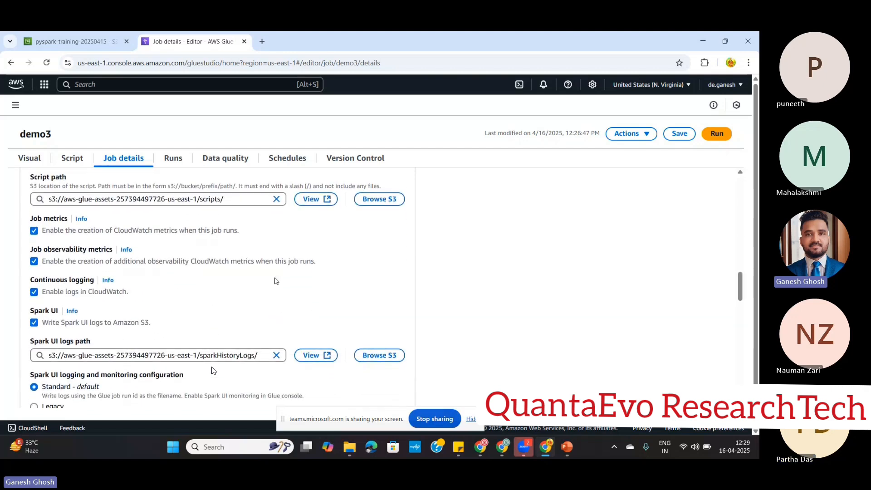
{"action": "left_click", "coordinate": [373, 201]}
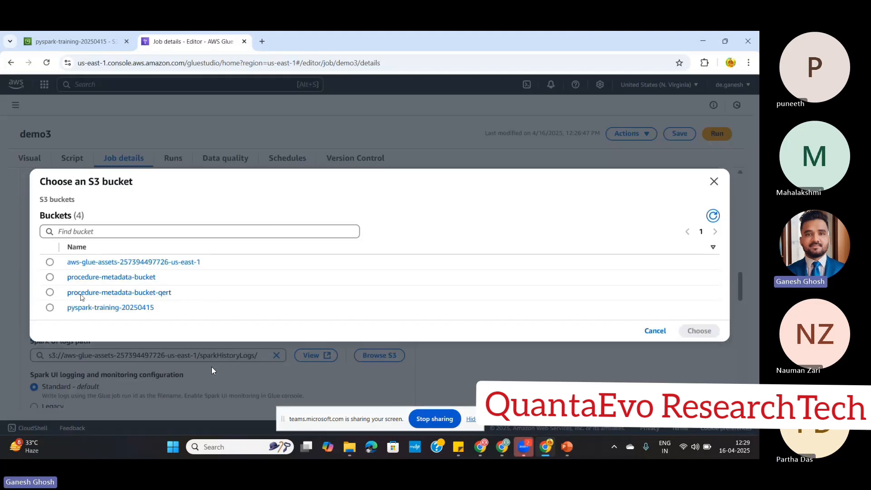
{"action": "left_click", "coordinate": [82, 311]}
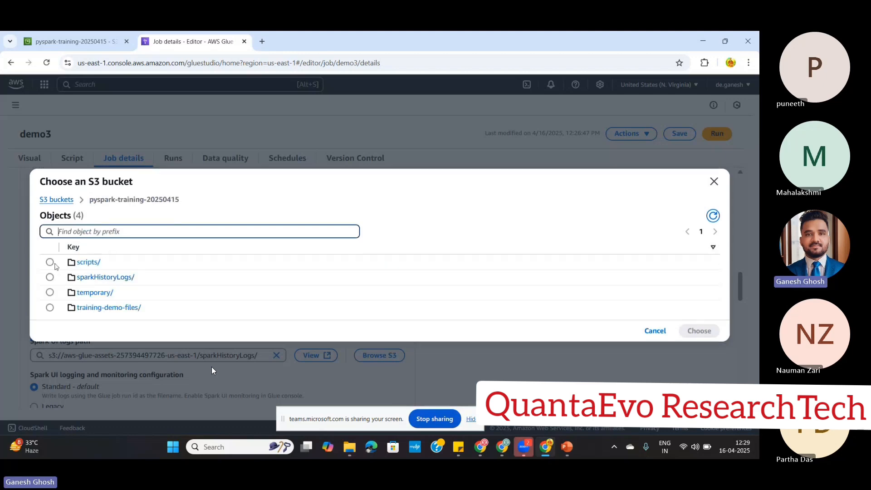
{"action": "left_click", "coordinate": [50, 262]}
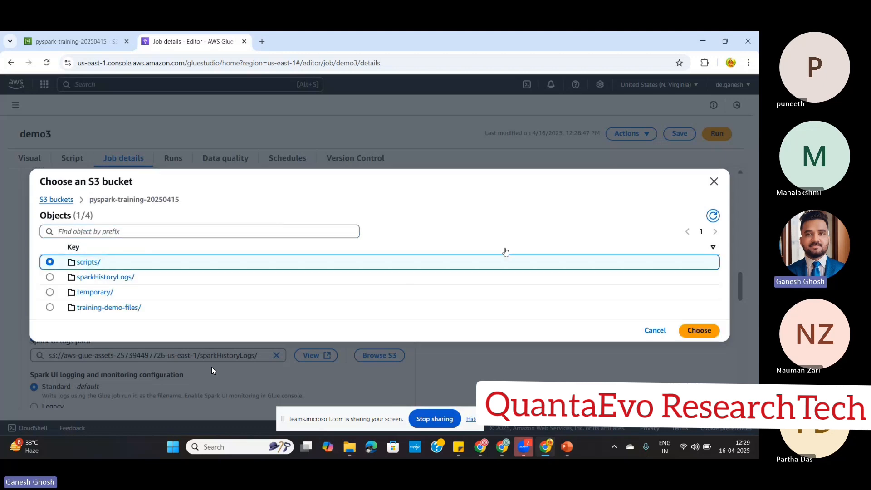
{"action": "left_click", "coordinate": [695, 331]}
Replace the Spark UI logs path with the sparkHistoryLogs/ folder of the pyspark-training-20250415 bucket
{"action": "scroll", "coordinate": [249, 225], "scroll_direction": "down", "scroll_amount": 1}
{"action": "scroll", "coordinate": [249, 225], "scroll_direction": "down", "scroll_amount": 1}
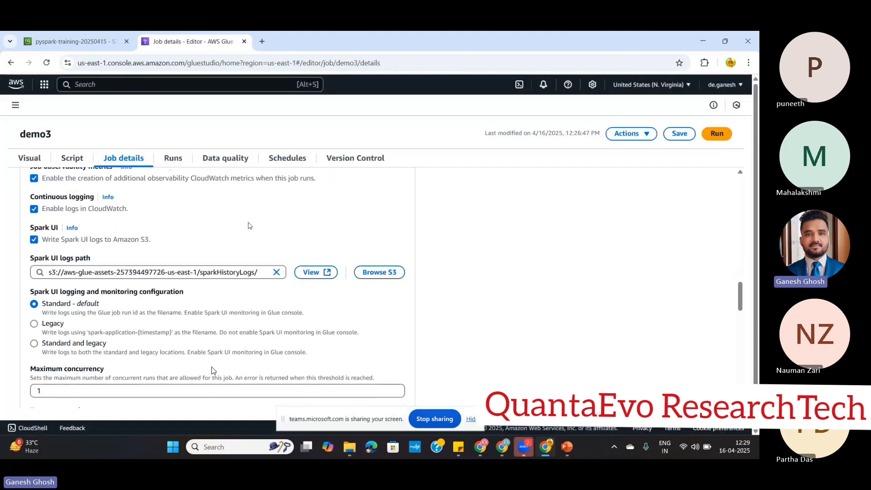
{"action": "left_click", "coordinate": [276, 272]}
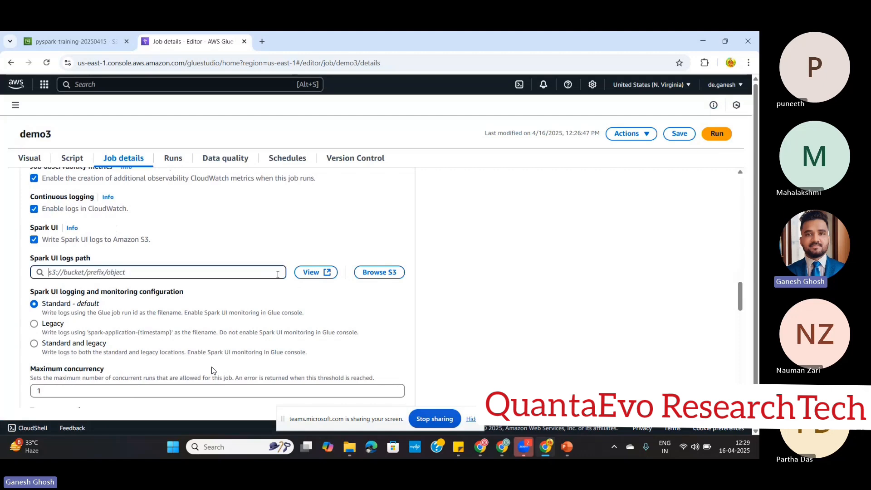
{"action": "left_click", "coordinate": [379, 273]}
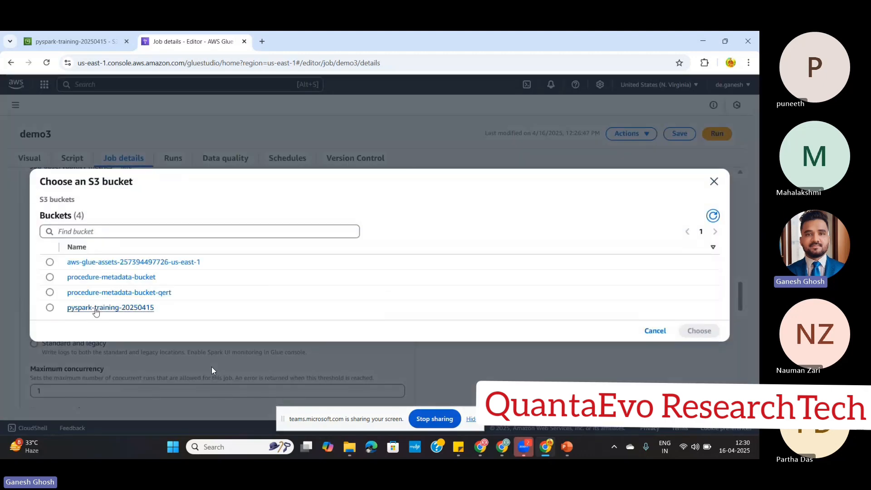
{"action": "left_click", "coordinate": [95, 308]}
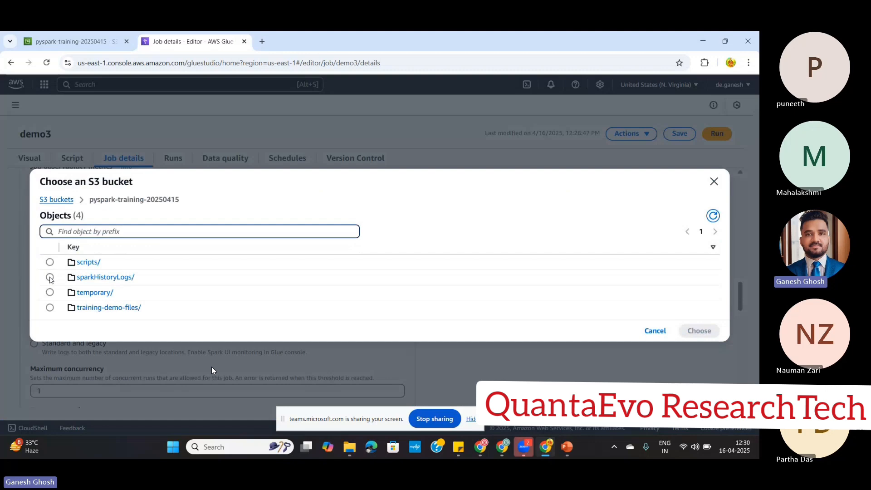
{"action": "left_click", "coordinate": [50, 277]}
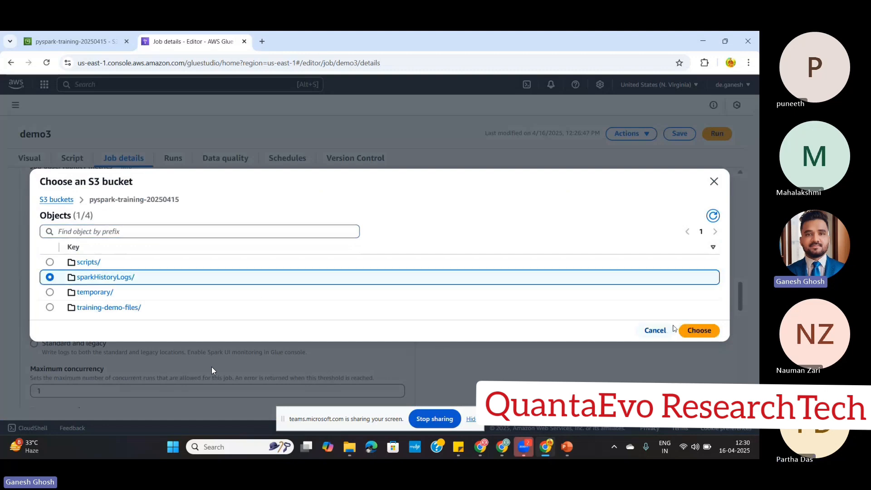
{"action": "left_click", "coordinate": [697, 331]}
Replace the temporary path with s3://pyspark-training-20250415/temporary/
{"action": "scroll", "coordinate": [452, 309], "scroll_direction": "down", "scroll_amount": 3}
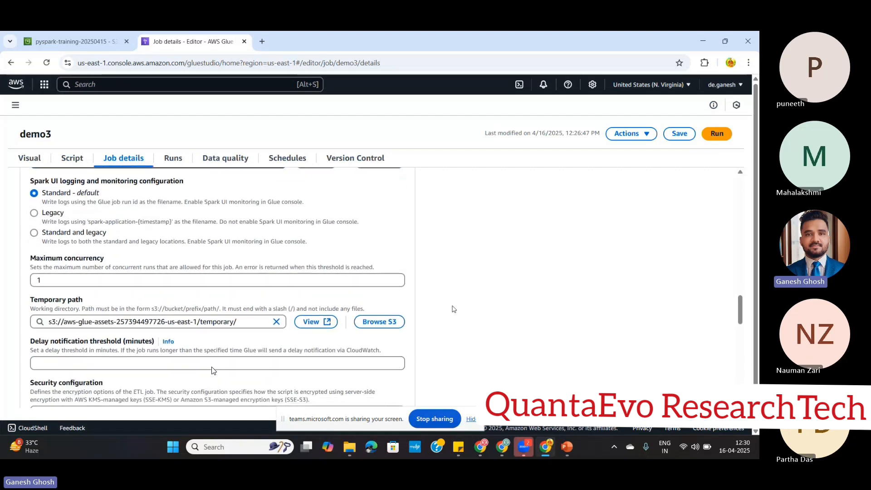
{"action": "left_click", "coordinate": [276, 322]}
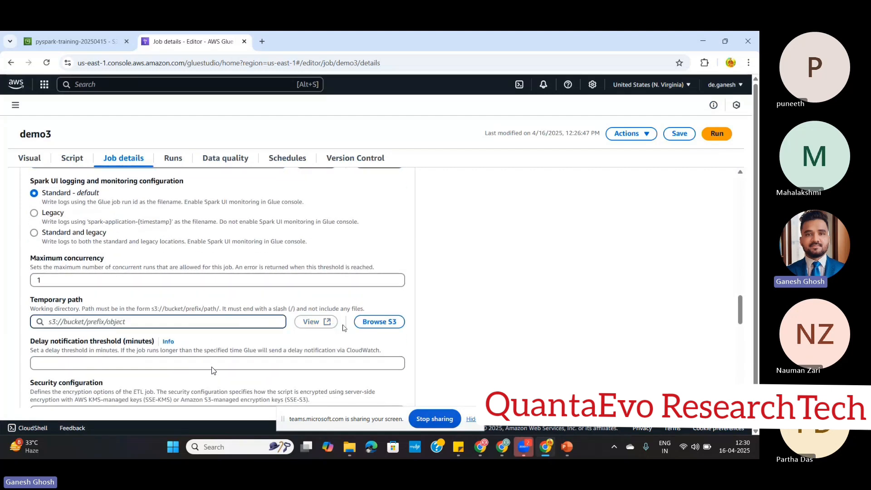
{"action": "left_click", "coordinate": [390, 327]}
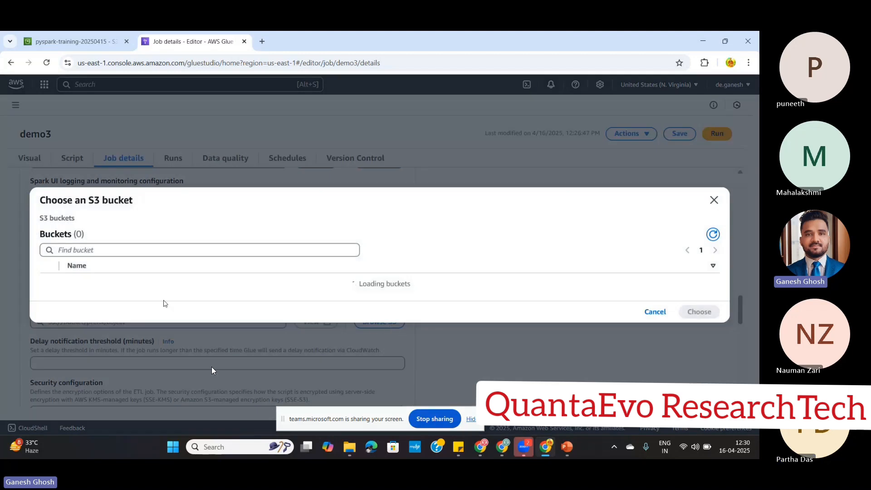
{"action": "left_click", "coordinate": [105, 309]}
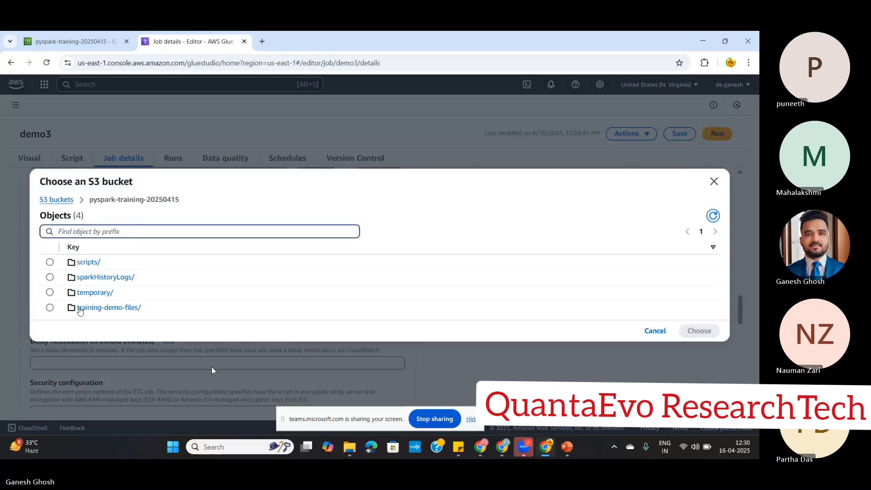
{"action": "left_click", "coordinate": [50, 294]}
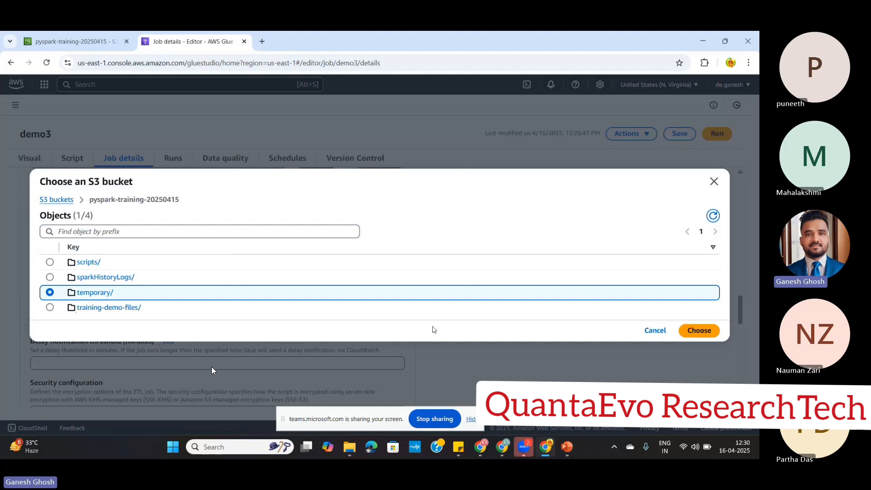
{"action": "left_click", "coordinate": [699, 331]}
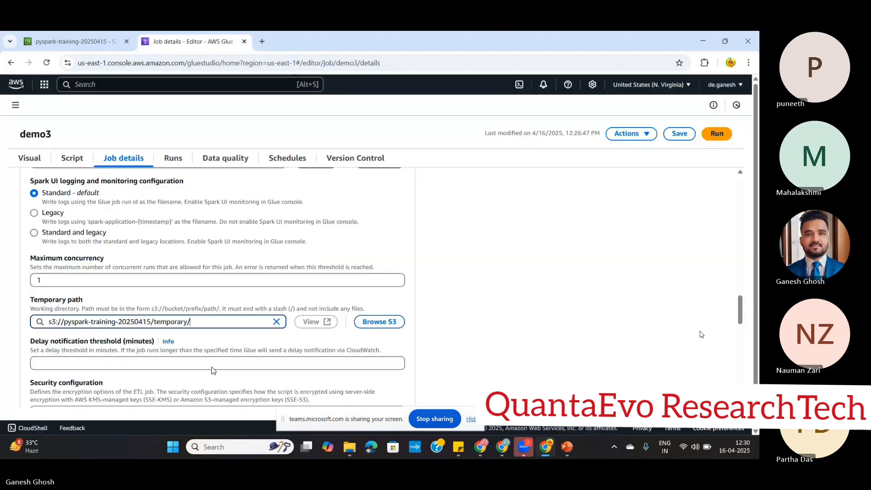
Look through the remaining advanced properties down to the tags and save the demo3 job
{"action": "scroll", "coordinate": [509, 299], "scroll_direction": "down", "scroll_amount": 3}
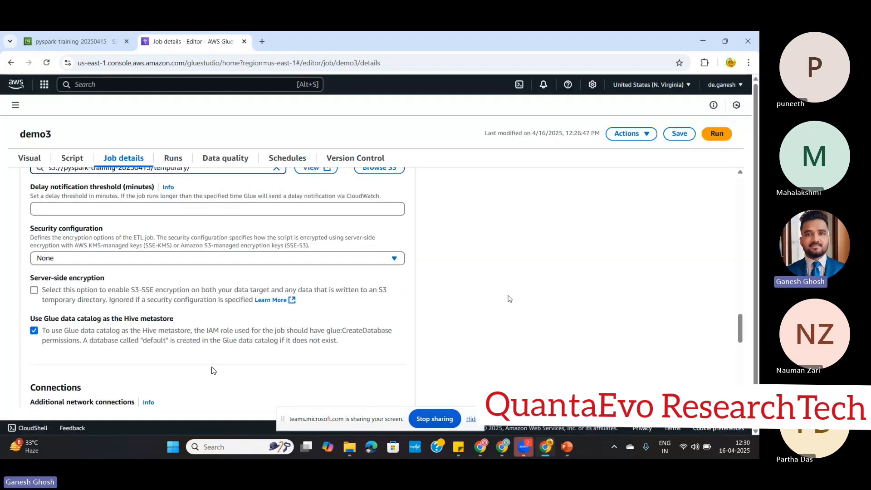
{"action": "scroll", "coordinate": [509, 298], "scroll_direction": "down", "scroll_amount": 5}
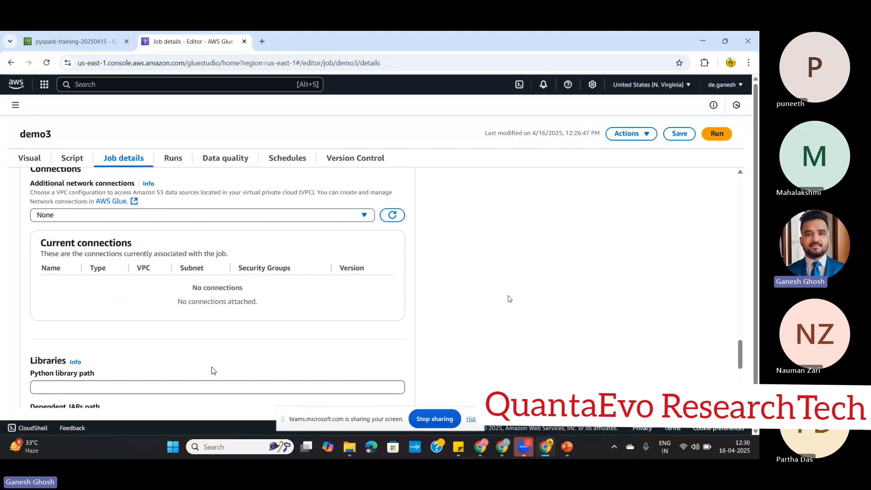
{"action": "scroll", "coordinate": [509, 298], "scroll_direction": "down", "scroll_amount": 5}
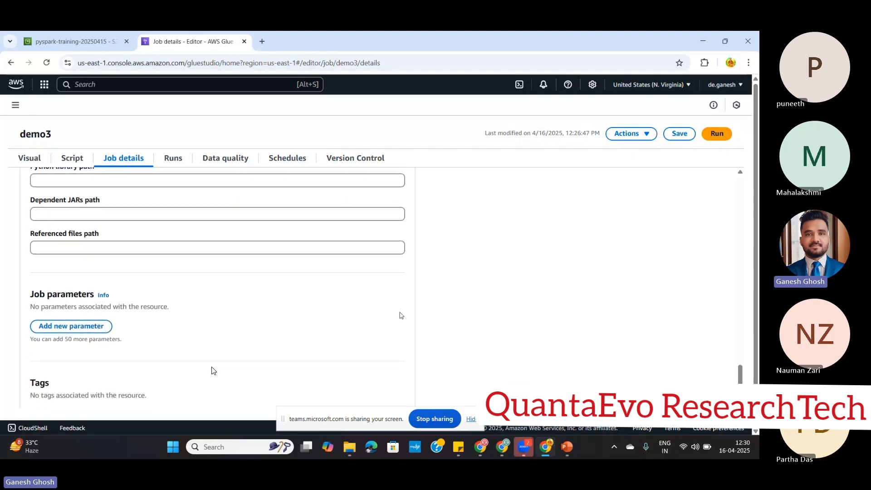
{"action": "scroll", "coordinate": [402, 315], "scroll_direction": "down", "scroll_amount": 2}
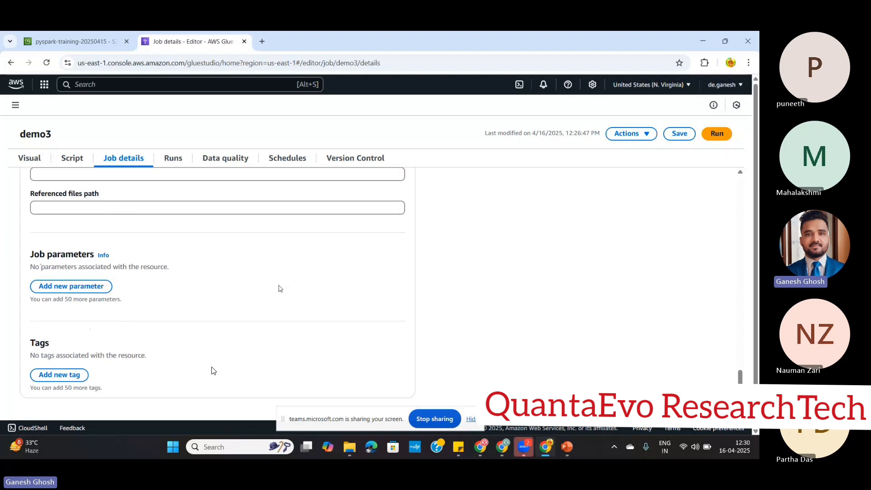
{"action": "left_click", "coordinate": [676, 138]}
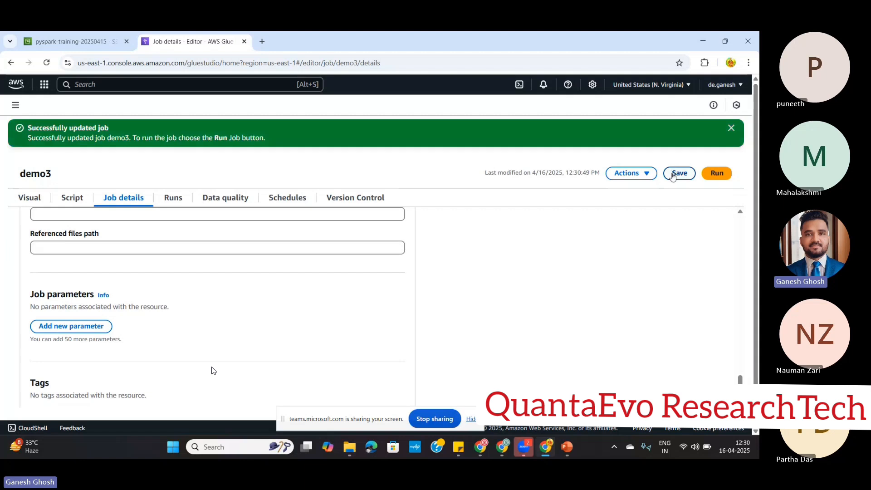
Dismiss the save notification and run the demo3 job
{"action": "left_click", "coordinate": [730, 128]}
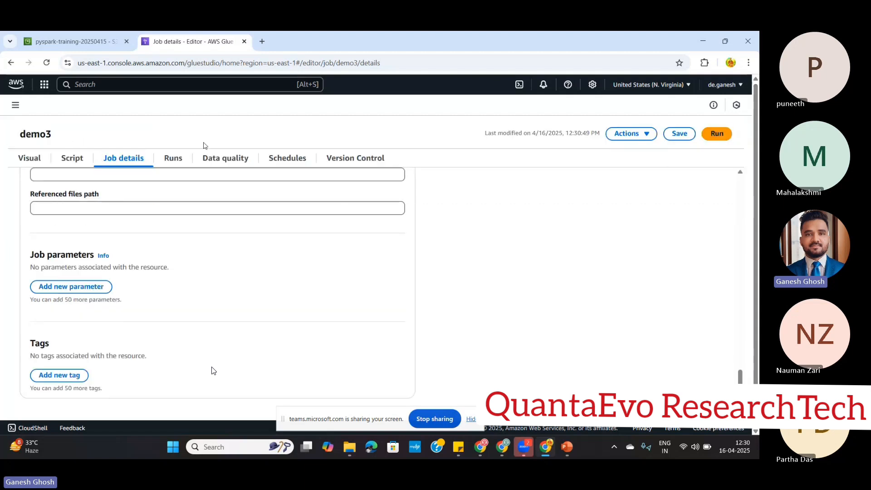
{"action": "left_click", "coordinate": [713, 134]}
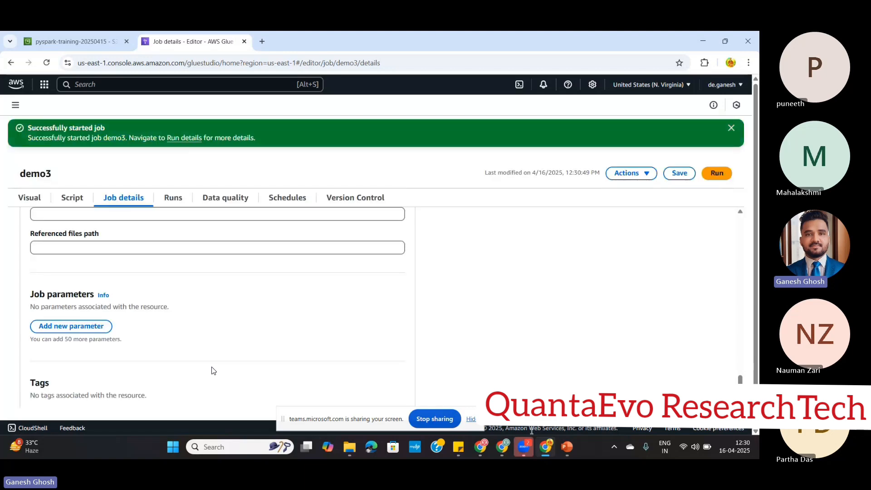
Switch to the S3 bucket and check the contents of the output/ and input/ folders under training-demo-files/
{"action": "left_click", "coordinate": [70, 39]}
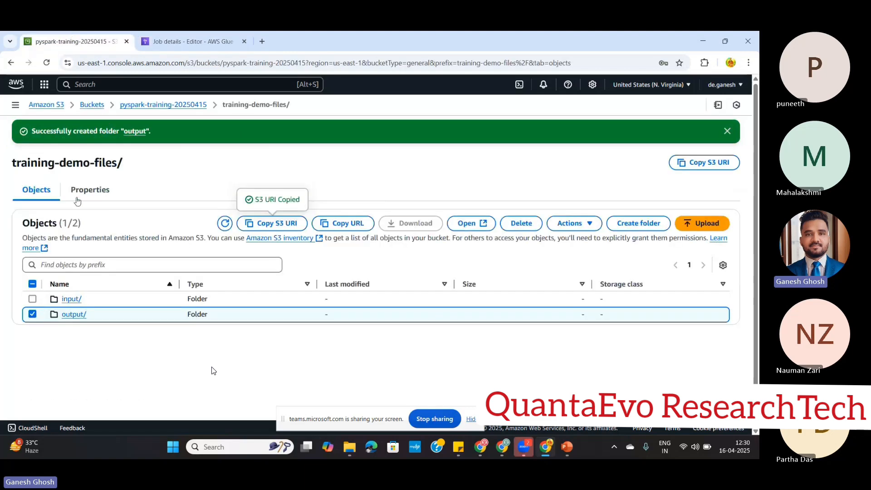
{"action": "left_click", "coordinate": [72, 314]}
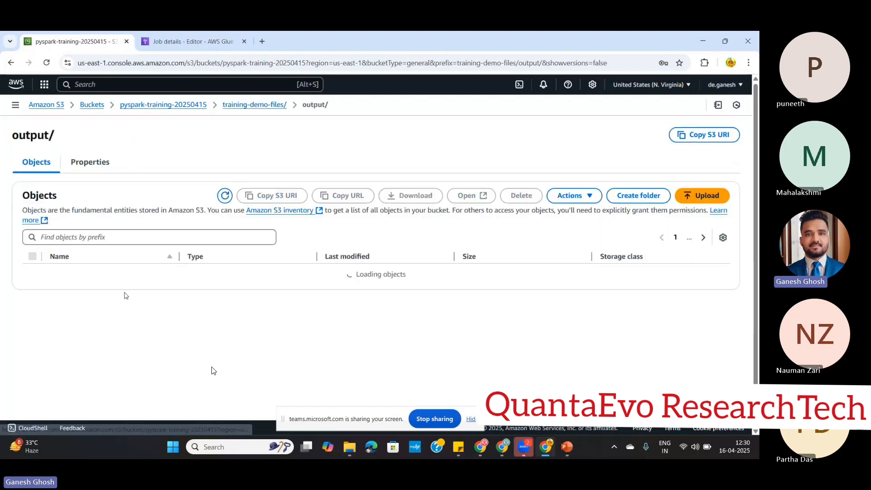
{"action": "left_click", "coordinate": [253, 107]}
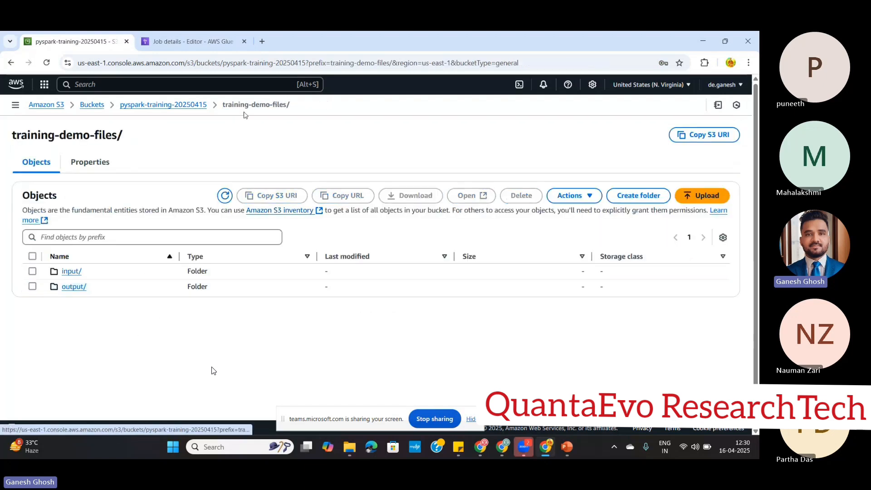
{"action": "left_click", "coordinate": [68, 272]}
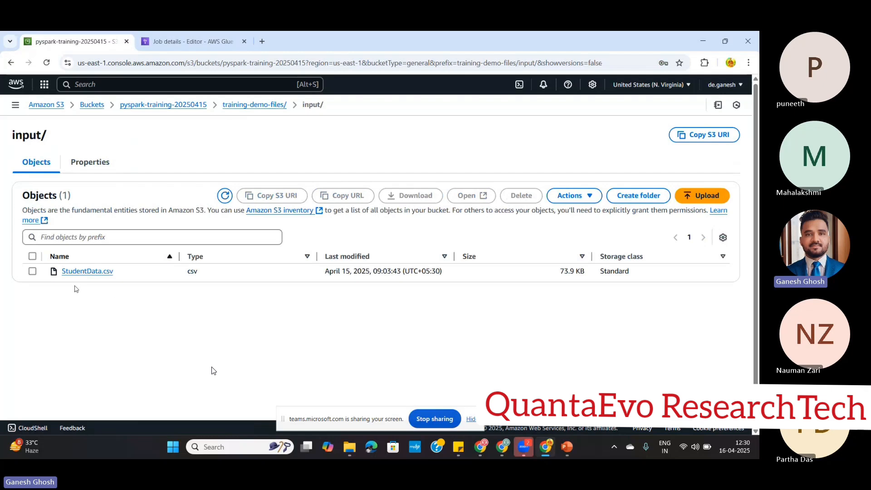
Return to the demo3 job in AWS Glue and monitor its run status, refreshing the job runs until the run ends
{"action": "left_click", "coordinate": [187, 40]}
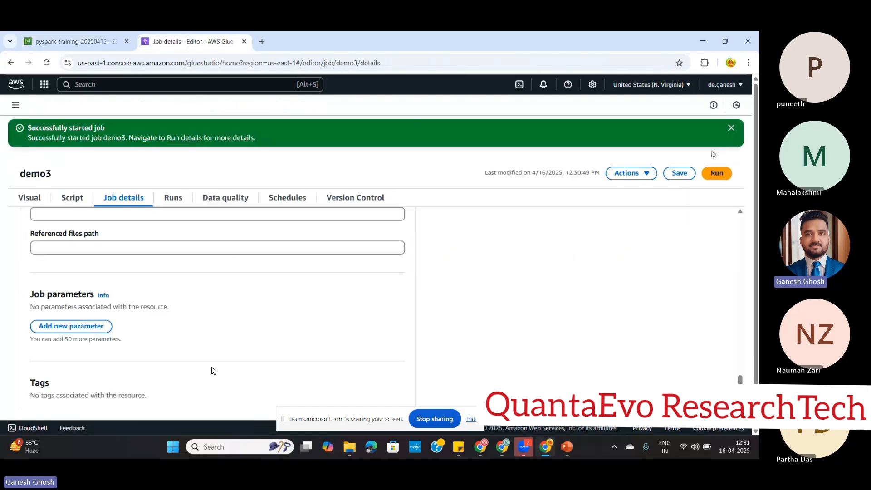
{"action": "left_click", "coordinate": [733, 135]}
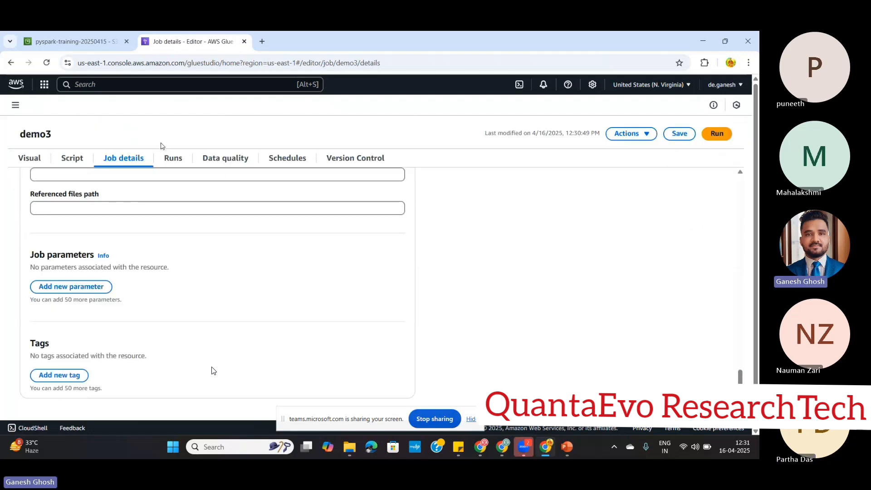
{"action": "left_click", "coordinate": [170, 160]}
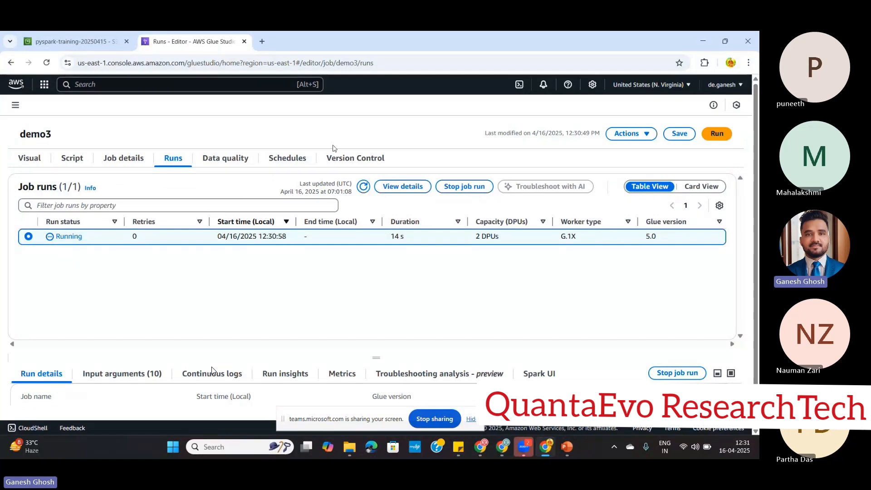
{"action": "left_click", "coordinate": [363, 187]}
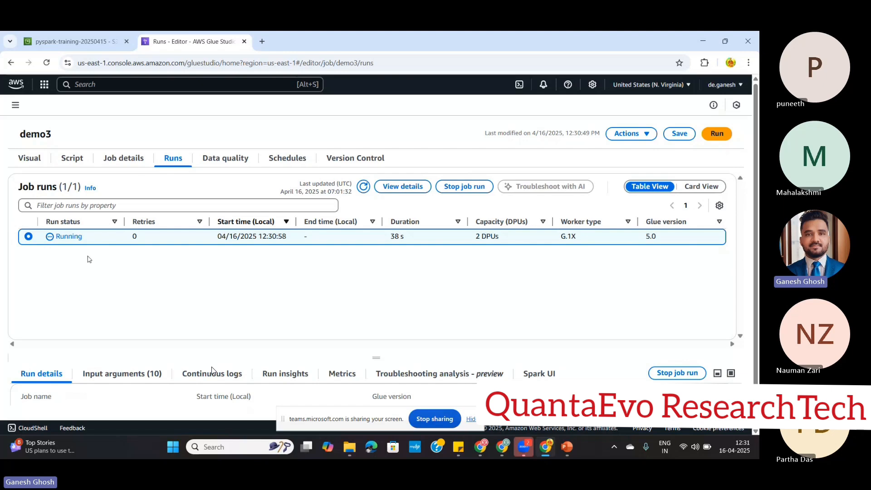
{"action": "left_click", "coordinate": [361, 190]}
{"action": "left_click", "coordinate": [363, 186]}
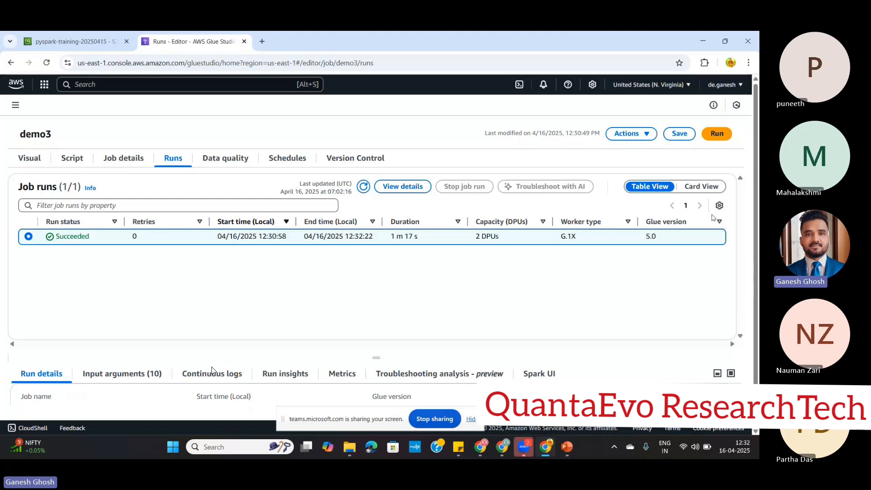
Switch back to S3 and inspect the course=Cloud/ partition in the output/ folder of training-demo-files/
{"action": "left_click", "coordinate": [75, 42]}
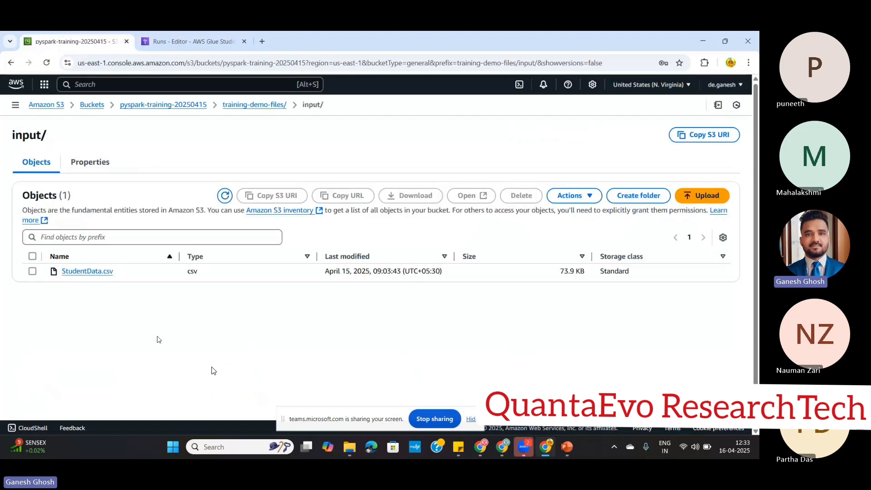
{"action": "left_click", "coordinate": [236, 107]}
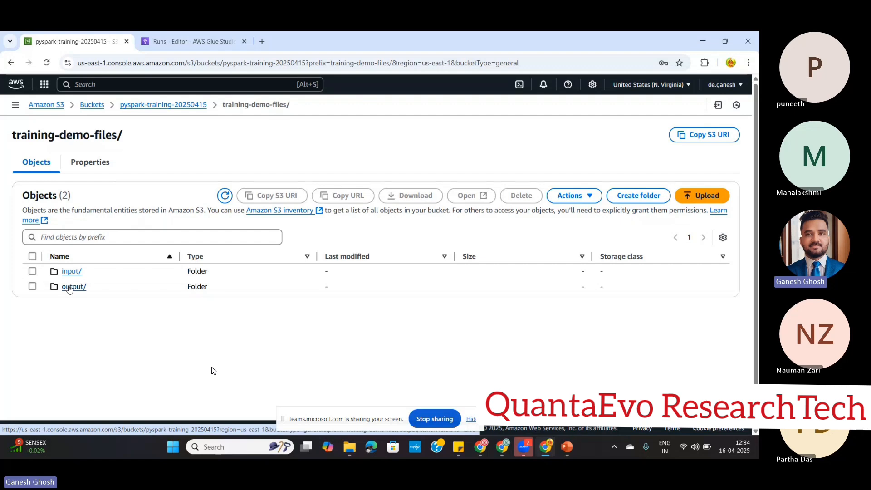
{"action": "left_click", "coordinate": [69, 288]}
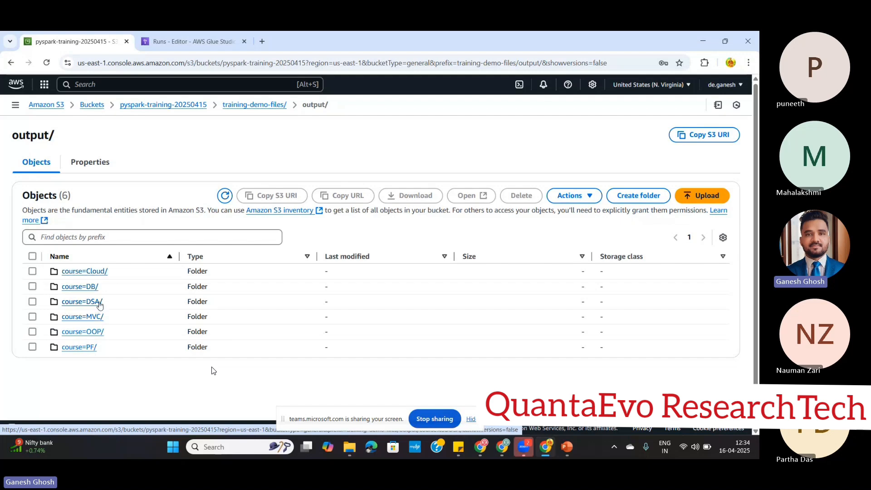
{"action": "left_click", "coordinate": [97, 272]}
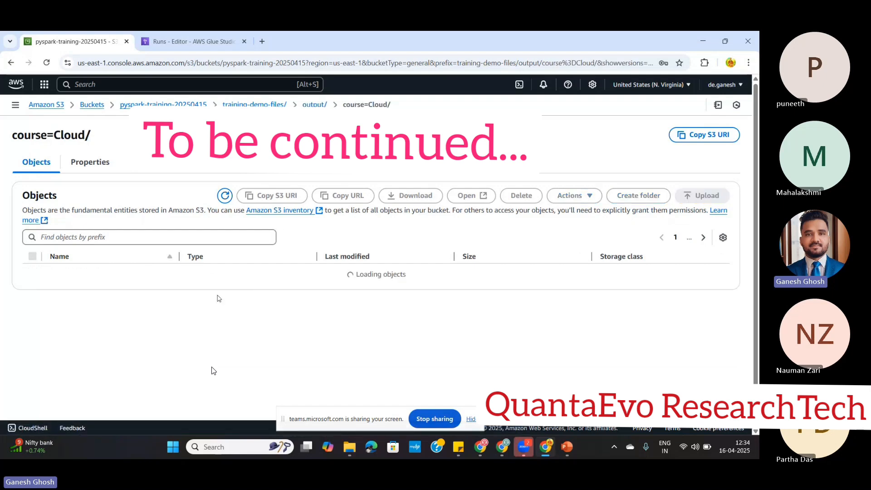